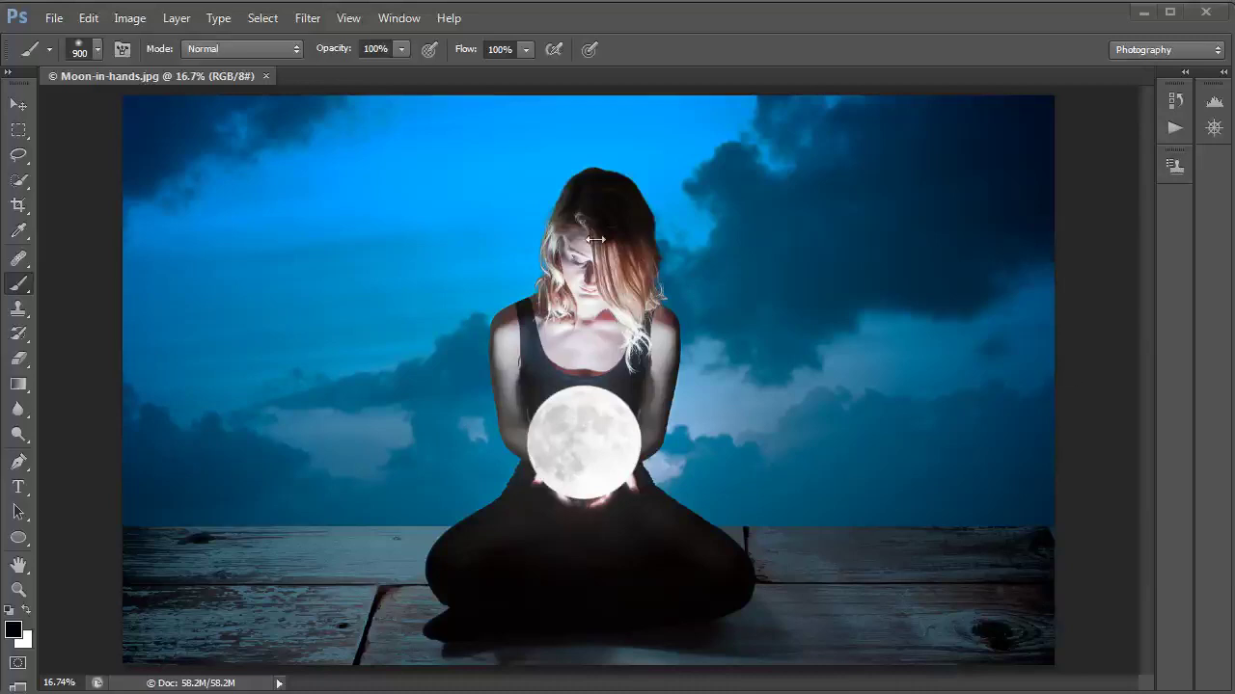
Close the Moon-in-hands composite and open Moon-Girl.jpg with the Layers panel shown.
{"action": "left_click", "coordinate": [265, 75]}
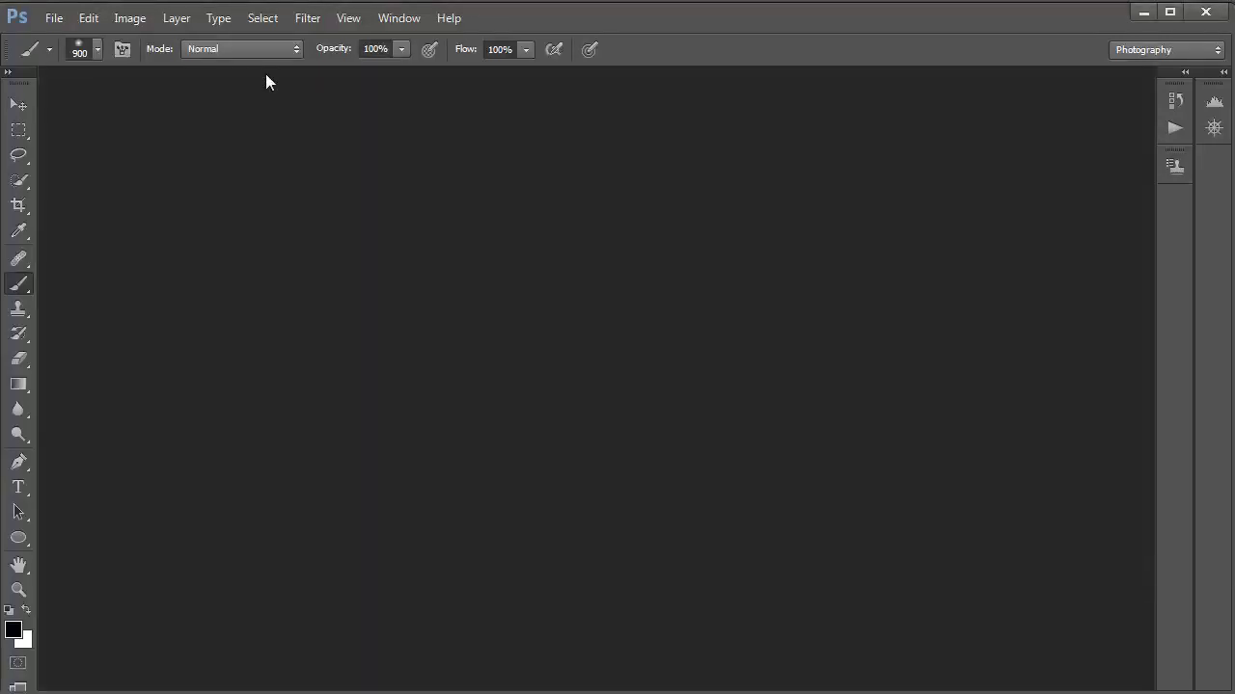
{"action": "key", "text": "F7"}
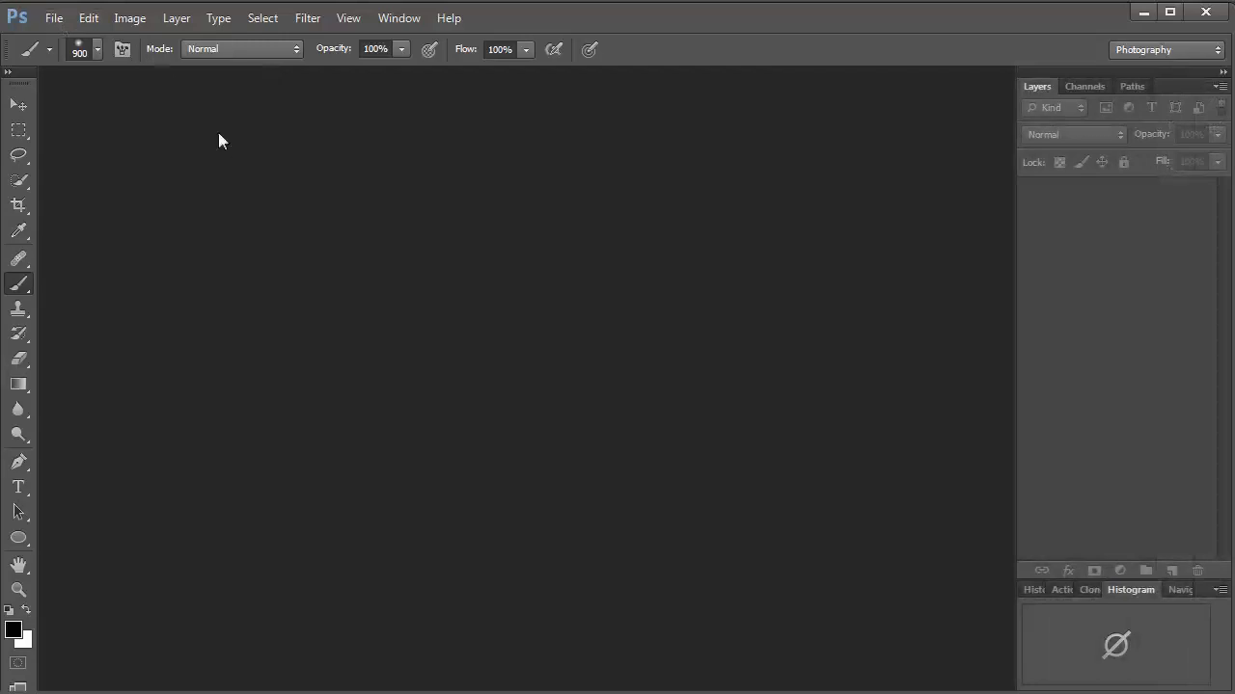
{"action": "left_click", "coordinate": [54, 18]}
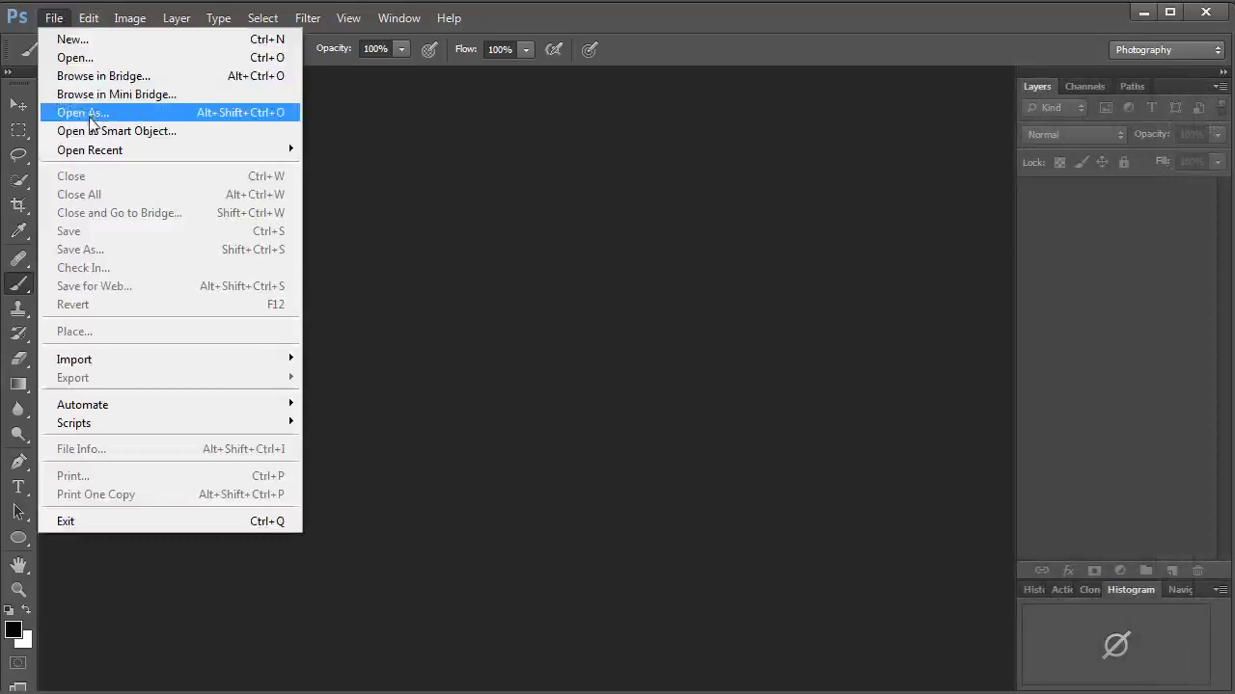
{"action": "left_click", "coordinate": [91, 58]}
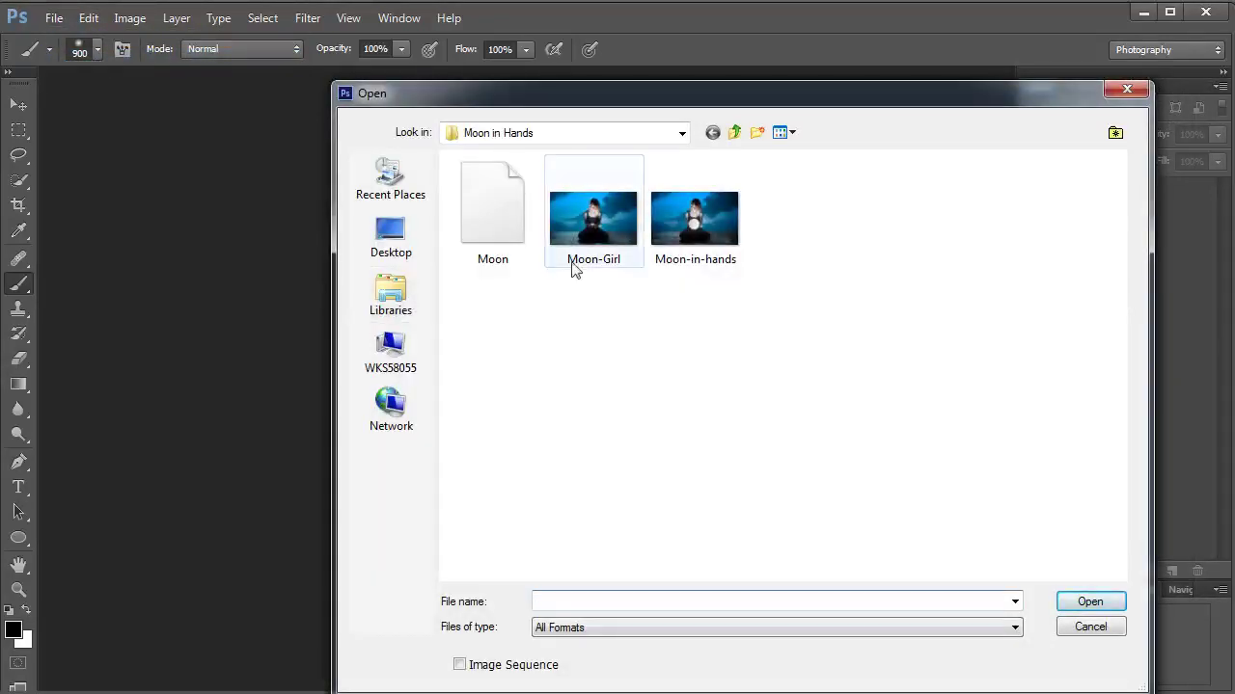
{"action": "double_click", "coordinate": [600, 235]}
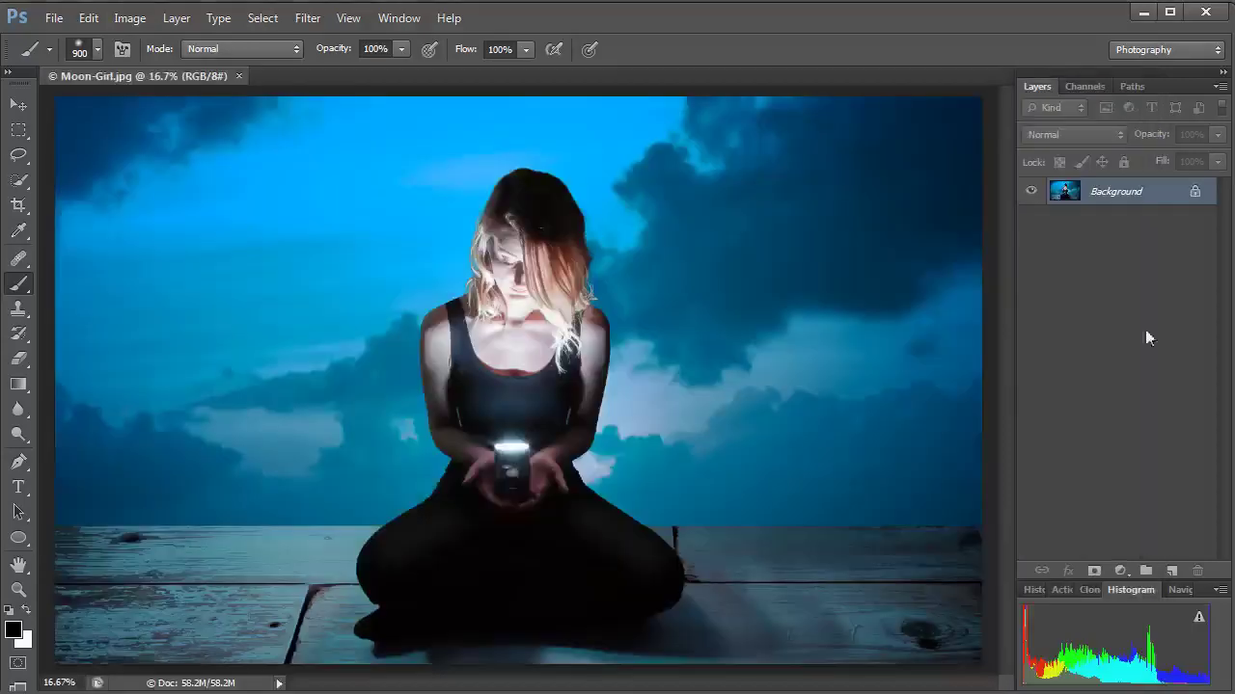
{"action": "left_click", "coordinate": [398, 18]}
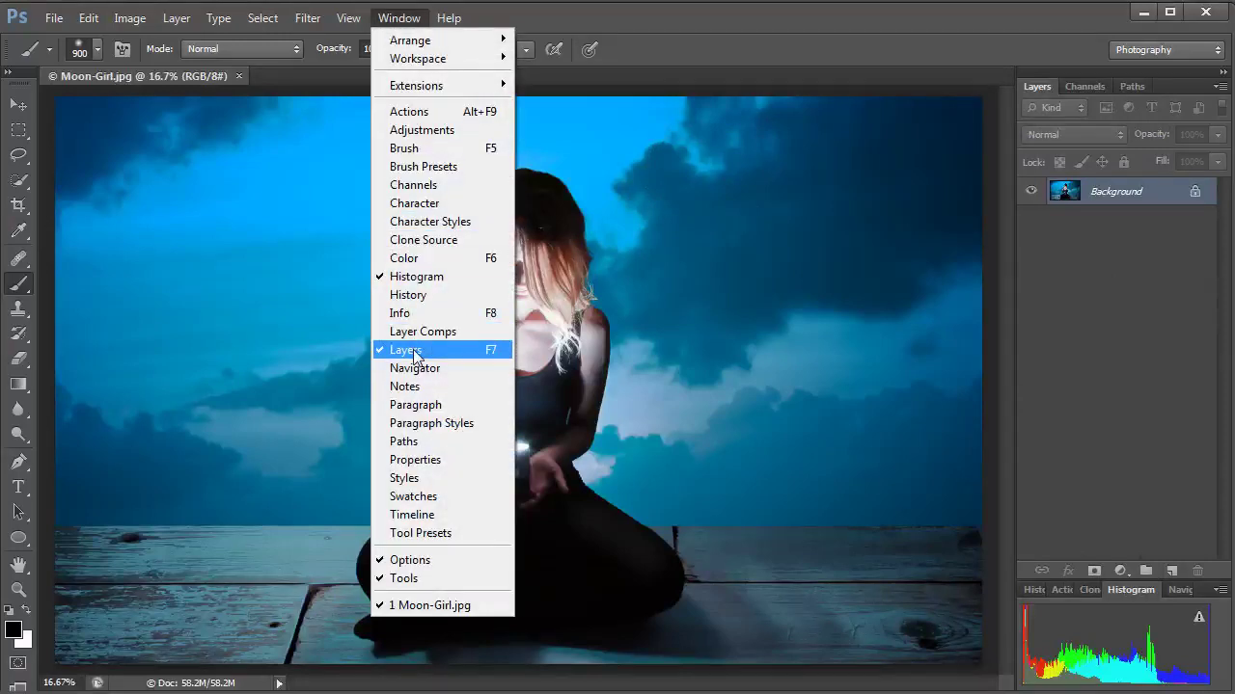
{"action": "left_click", "coordinate": [1093, 303]}
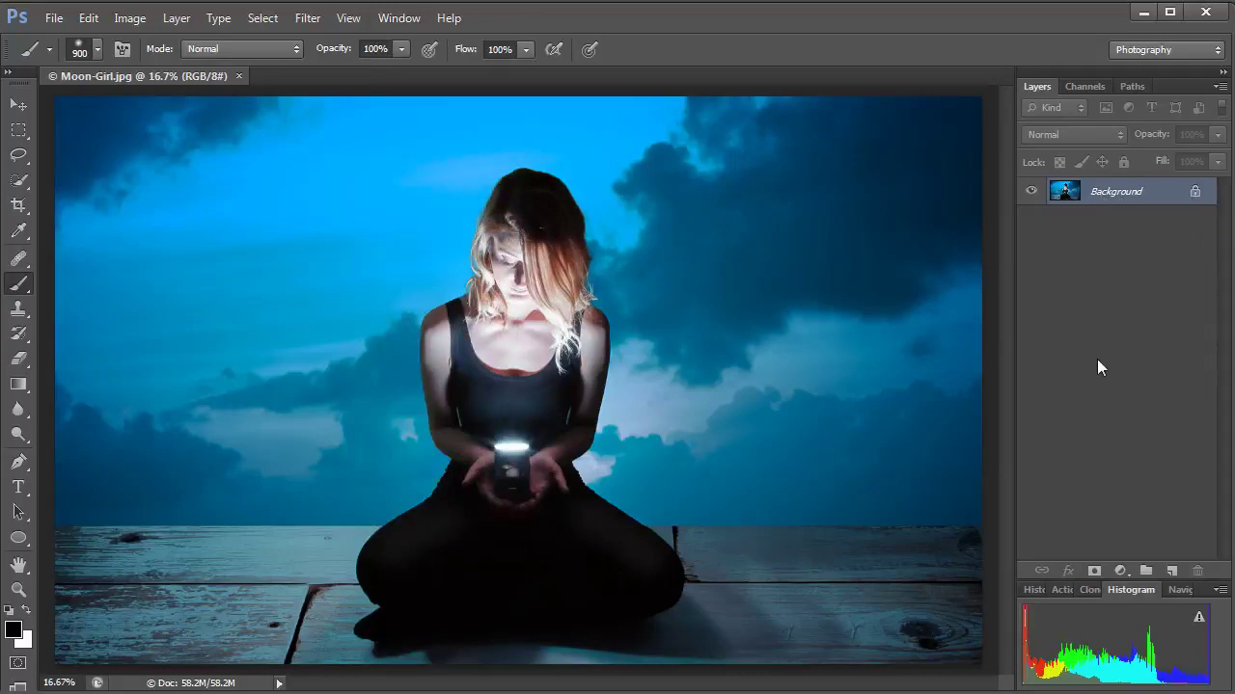
Place the Moon photo into Moon-Girl and enlarge it to about 415% to cover the canvas.
{"action": "left_click", "coordinate": [54, 18]}
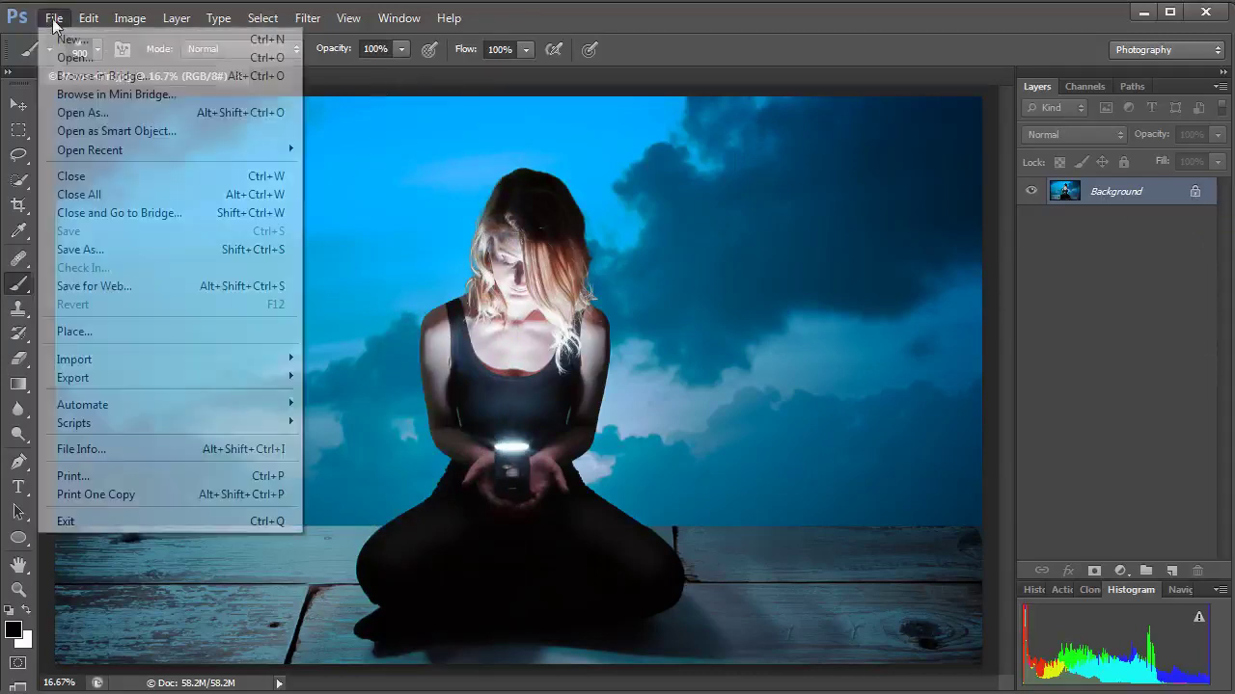
{"action": "left_click", "coordinate": [100, 330]}
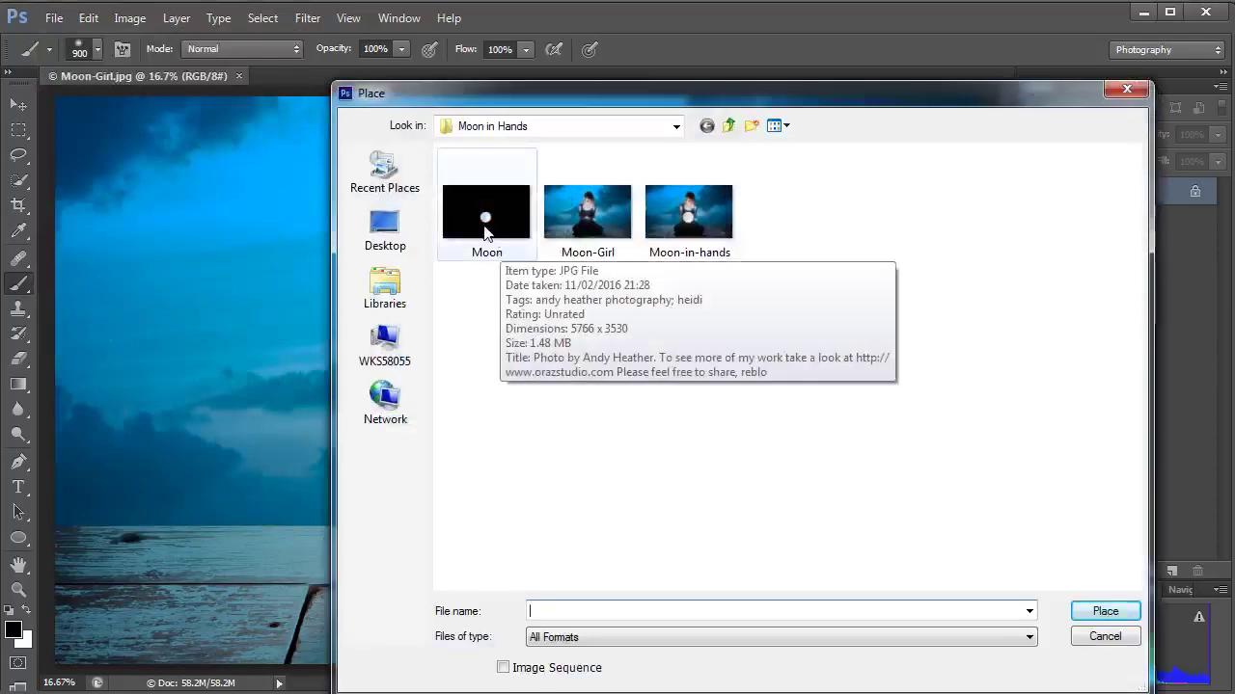
{"action": "double_click", "coordinate": [485, 229]}
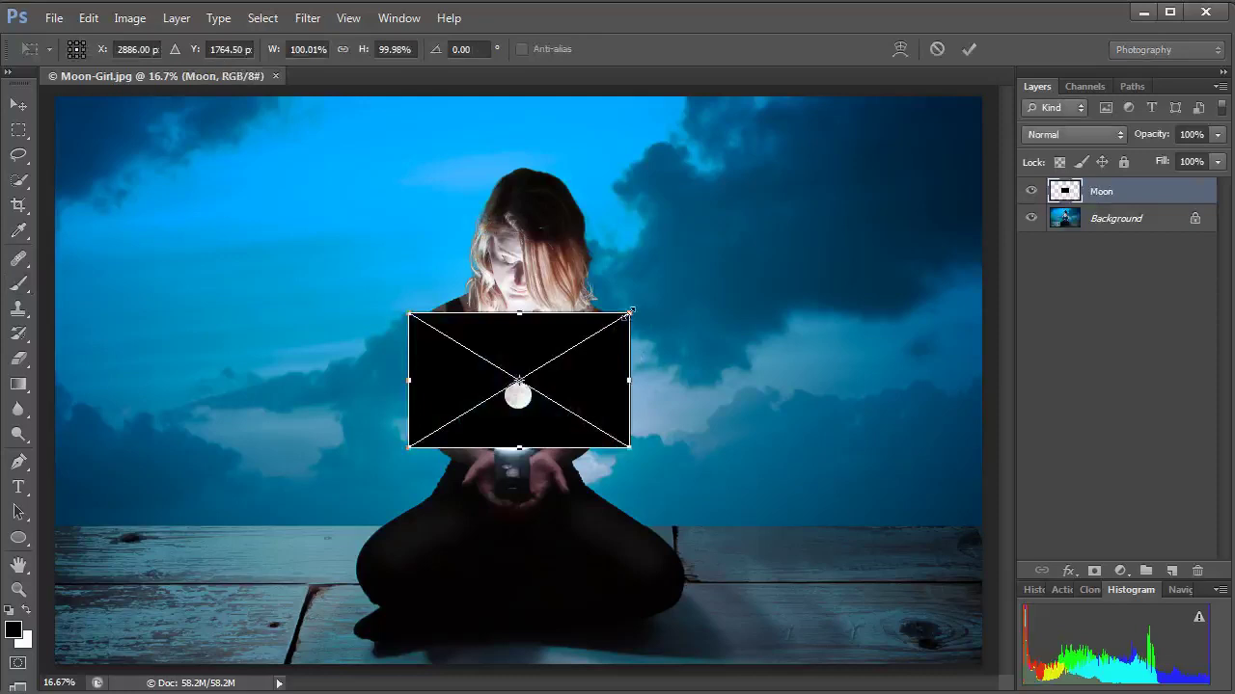
{"action": "left_click_drag", "start_coordinate": [629, 312], "coordinate": [999, 130]}
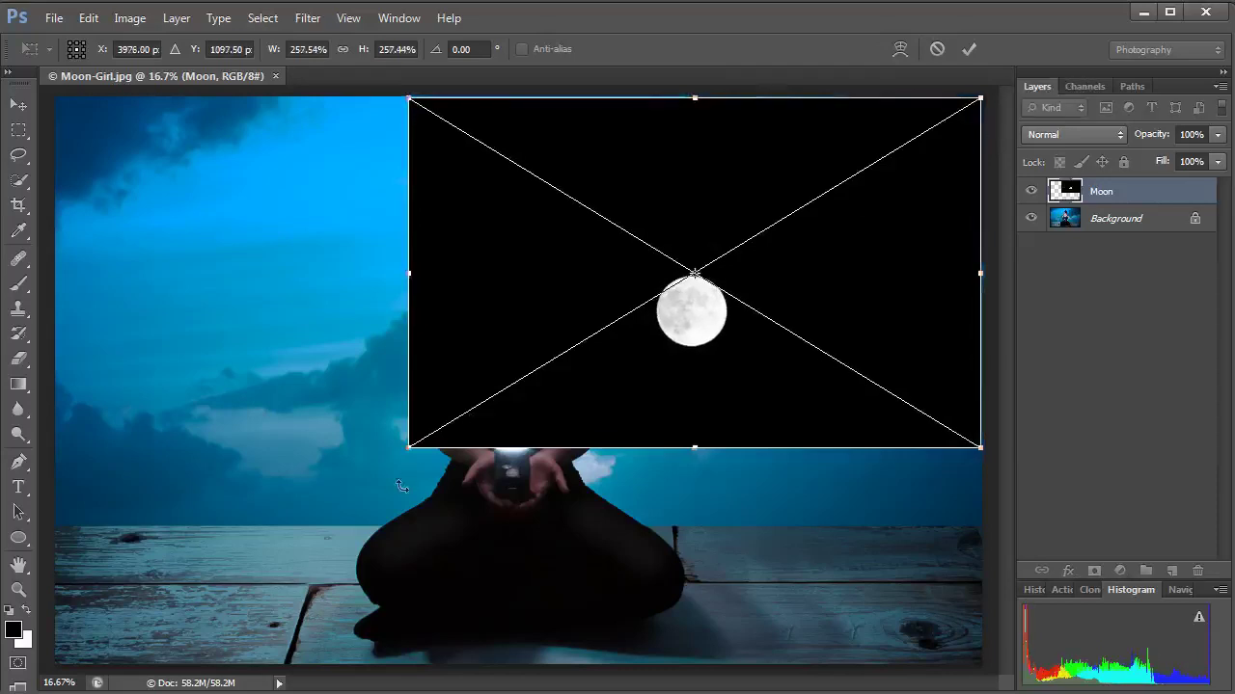
{"action": "left_click_drag", "start_coordinate": [409, 447], "coordinate": [56, 663]}
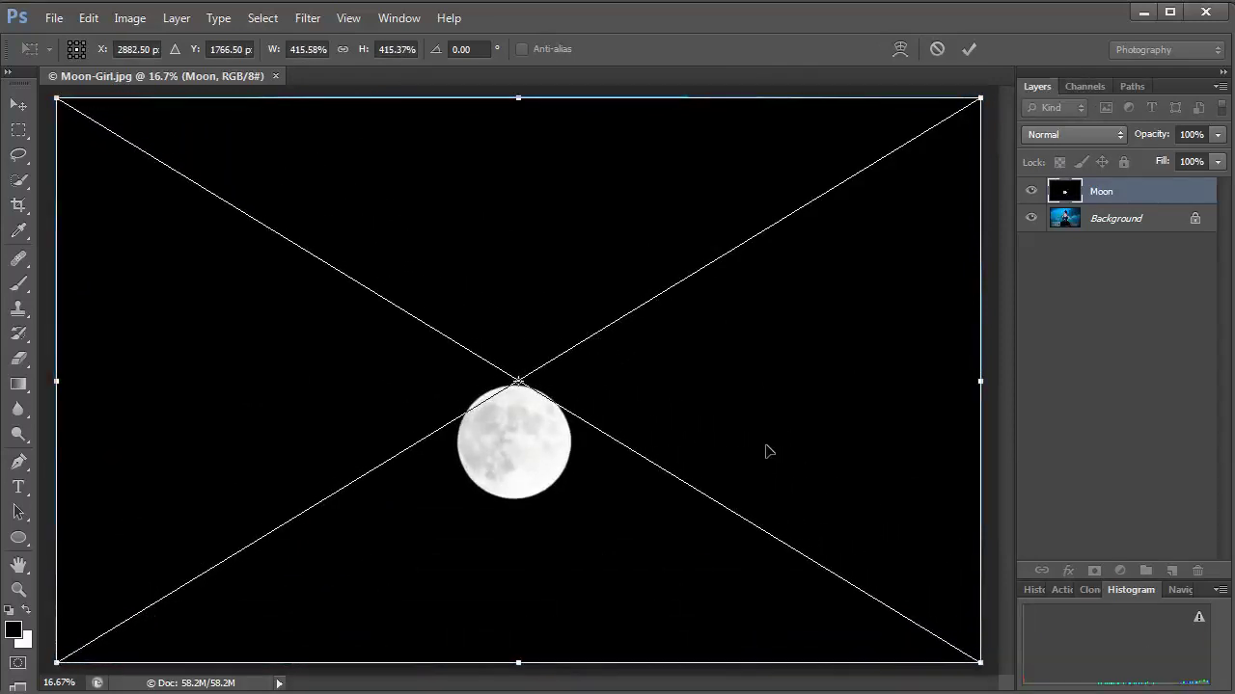
{"action": "key", "text": "b"}
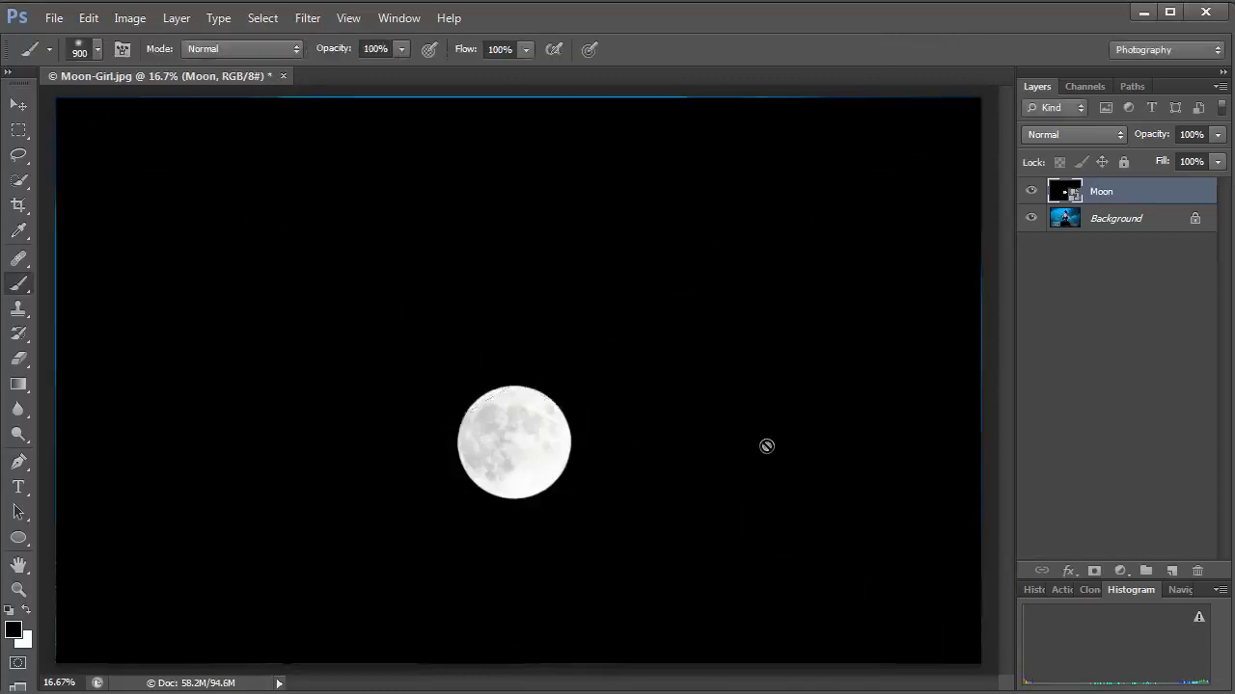
Quick-select the moon disc with a 500 px brush and add a layer mask to the Moon layer.
{"action": "left_click", "coordinate": [19, 180]}
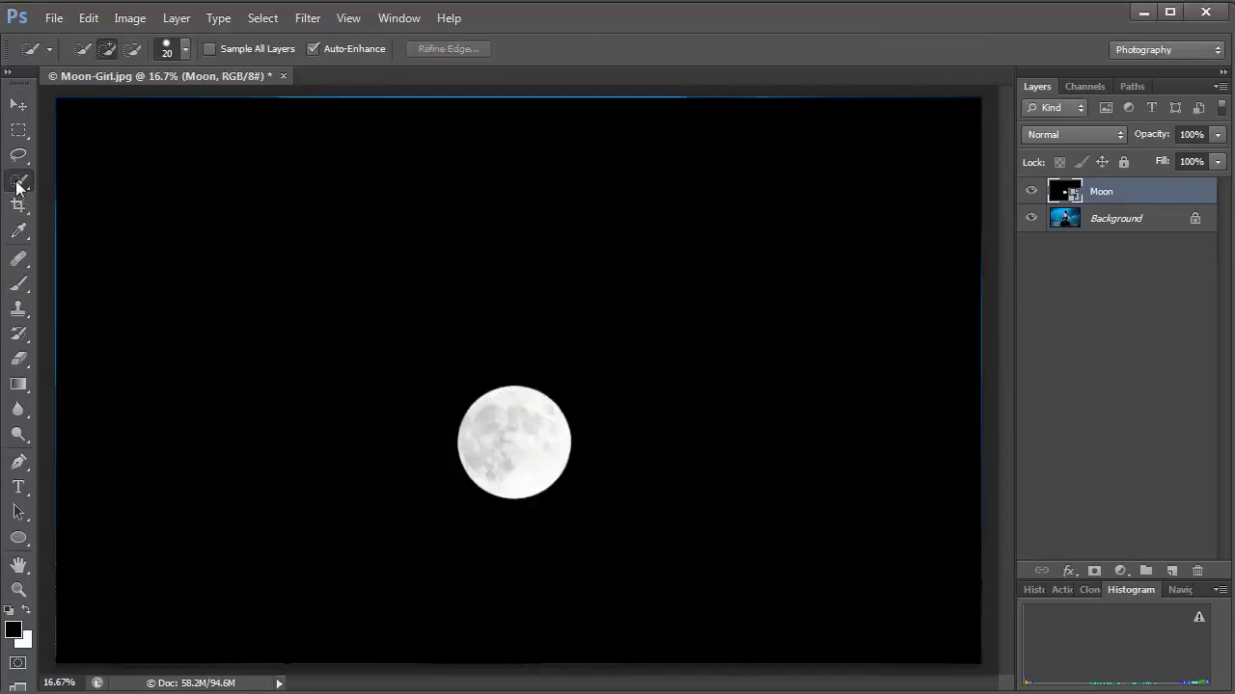
{"action": "key", "text": "bracketright"}
{"action": "key", "text": "bracketright"}
{"action": "key", "text": "bracketright"}
{"action": "key", "text": "bracketright"}
{"action": "key", "text": "bracketright"}
{"action": "key", "text": "bracketright"}
{"action": "key", "text": "bracketright"}
{"action": "key", "text": "bracketright"}
{"action": "key", "text": "bracketright"}
{"action": "key", "text": "bracketright"}
{"action": "key", "text": "bracketright"}
{"action": "key", "text": "bracketright"}
{"action": "key", "text": "bracketright"}
{"action": "key", "text": "bracketright"}
{"action": "key", "text": "bracketright"}
{"action": "key", "text": "bracketright"}
{"action": "key", "text": "bracketright"}
{"action": "key", "text": "bracketright"}
{"action": "key", "text": "bracketright"}
{"action": "key", "text": "bracketright"}
{"action": "key", "text": "bracketright"}
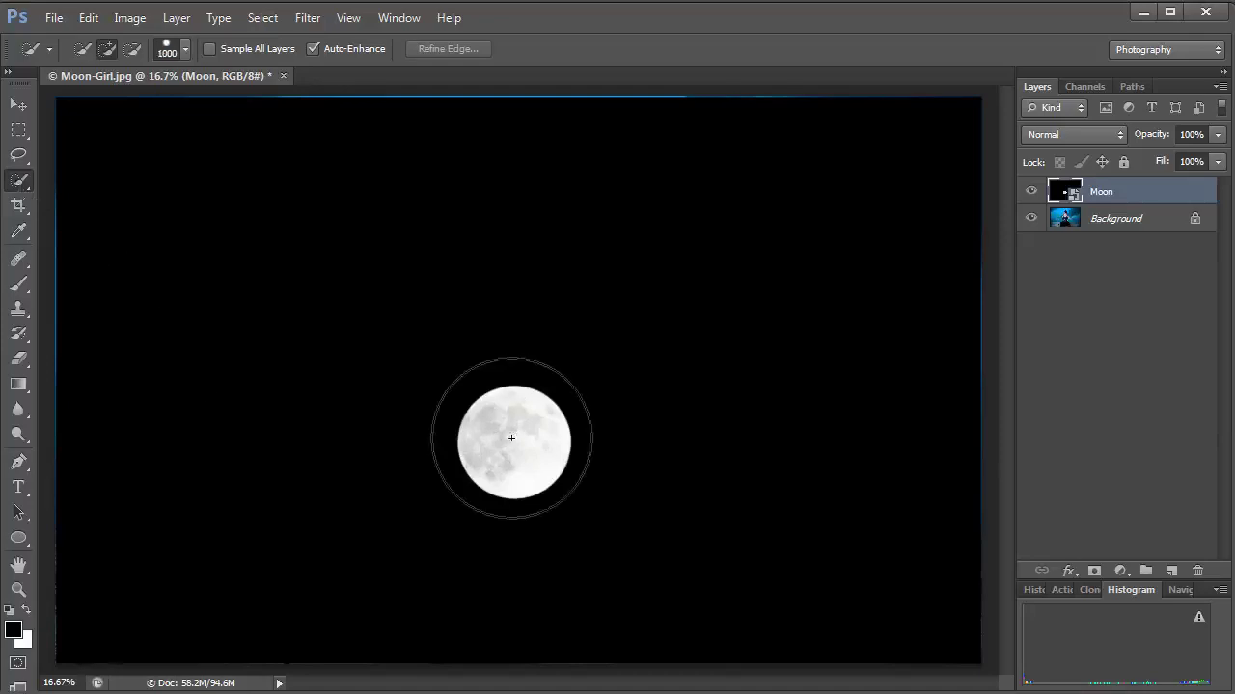
{"action": "key", "text": "bracketright"}
{"action": "key", "text": "bracketleft"}
{"action": "key", "text": "bracketleft"}
{"action": "key", "text": "bracketleft"}
{"action": "key", "text": "bracketleft"}
{"action": "key", "text": "bracketleft"}
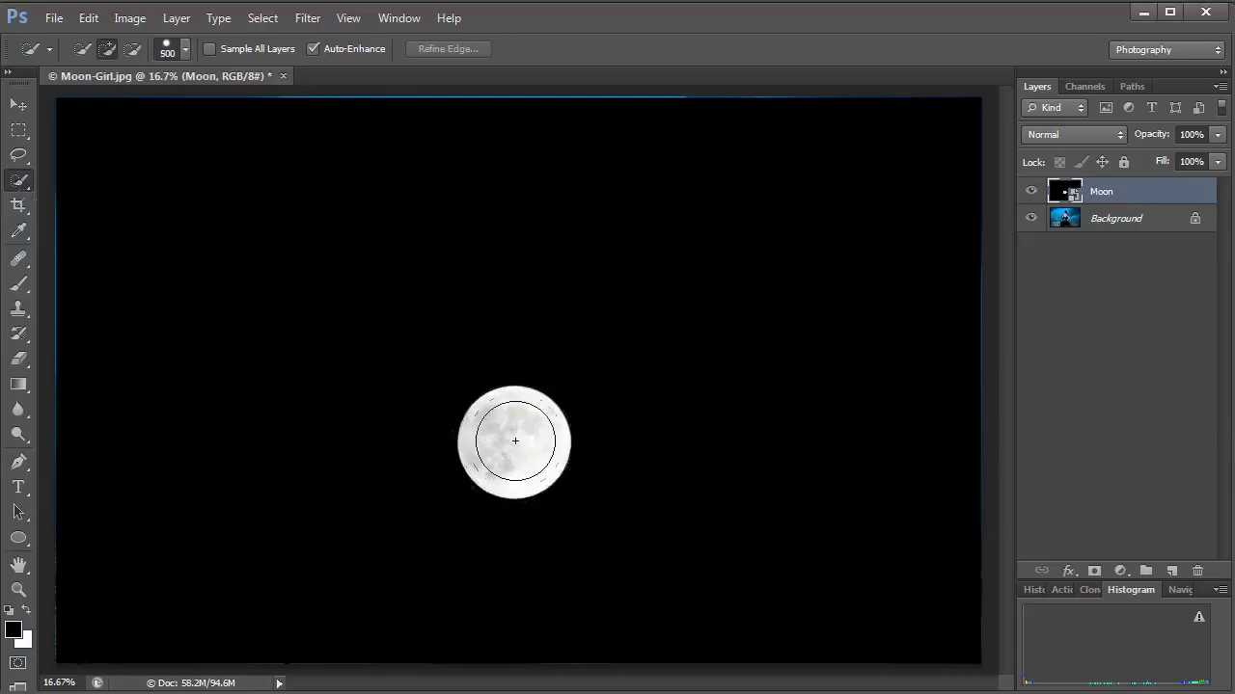
{"action": "left_click", "coordinate": [514, 442]}
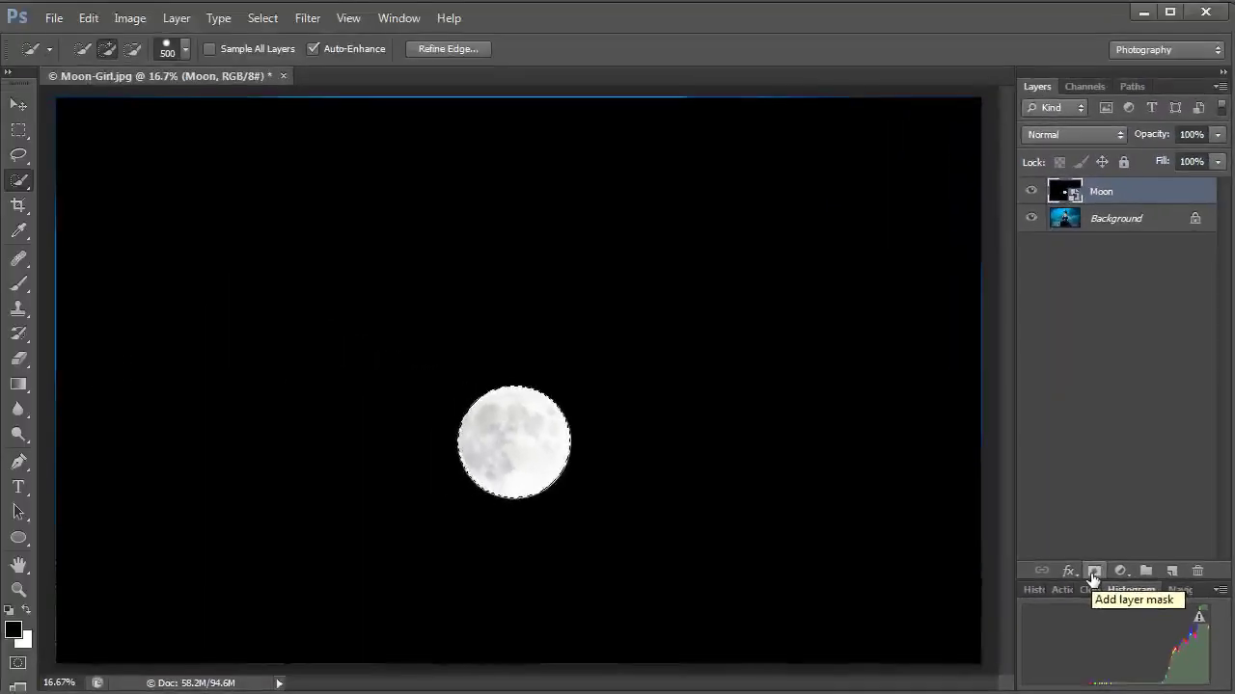
{"action": "left_click", "coordinate": [1027, 512]}
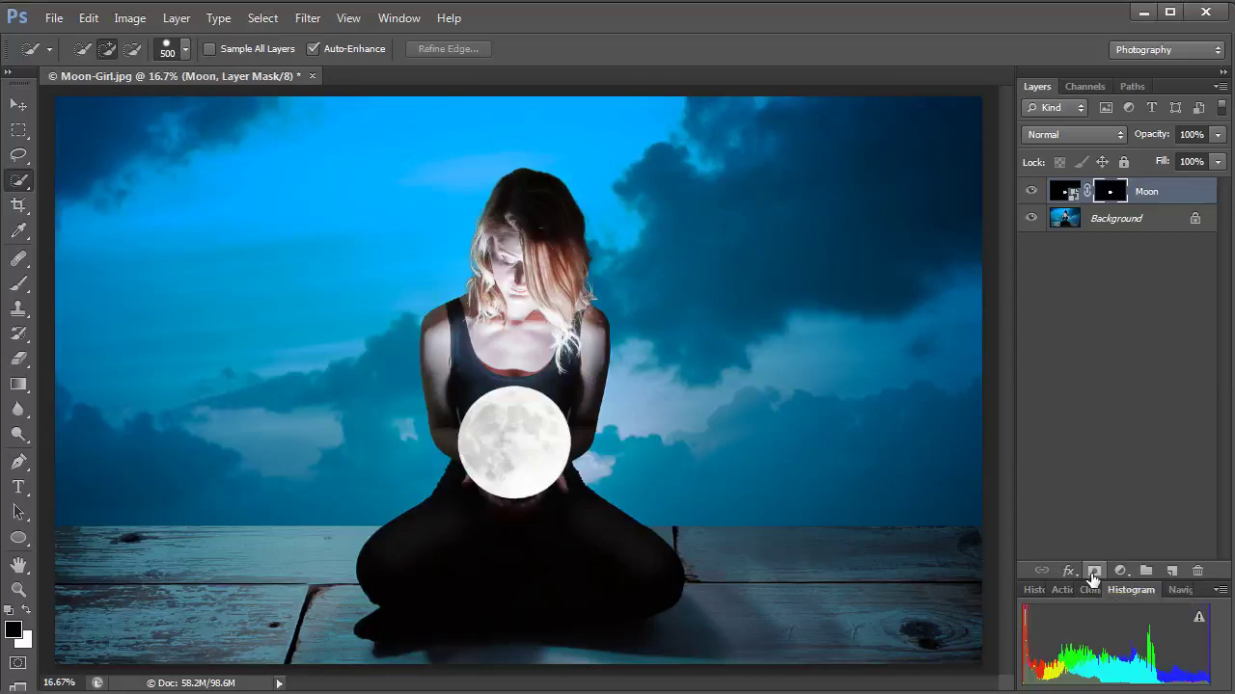
Add a new empty Layer 1 above Moon and switch to the Brush tool with white foreground.
{"action": "key", "text": "ctrl+shift+alt+n"}
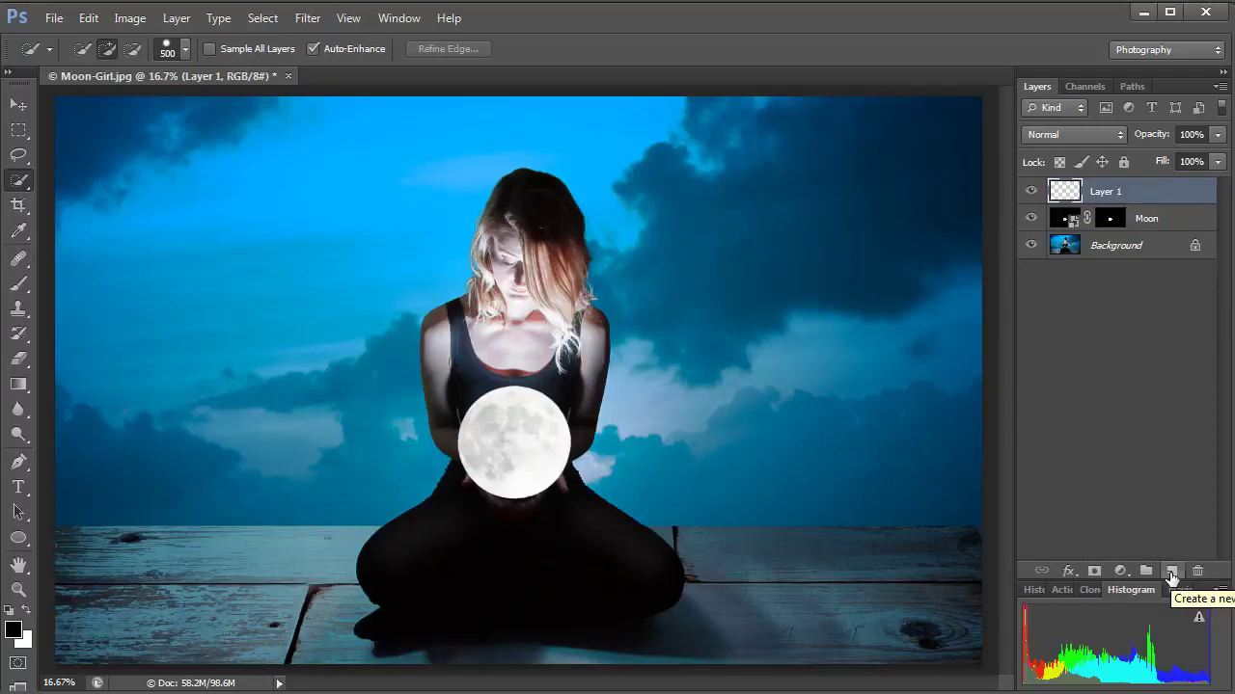
{"action": "left_click", "coordinate": [19, 287]}
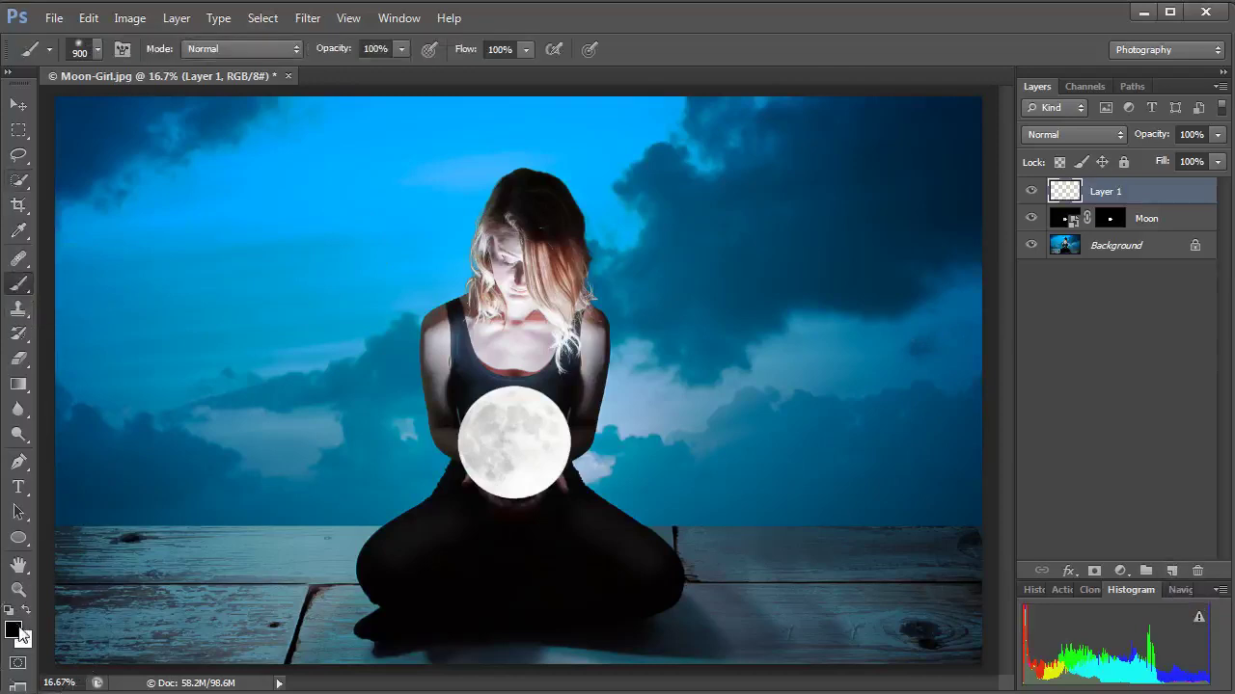
{"action": "key", "text": "x"}
{"action": "key", "text": "x"}
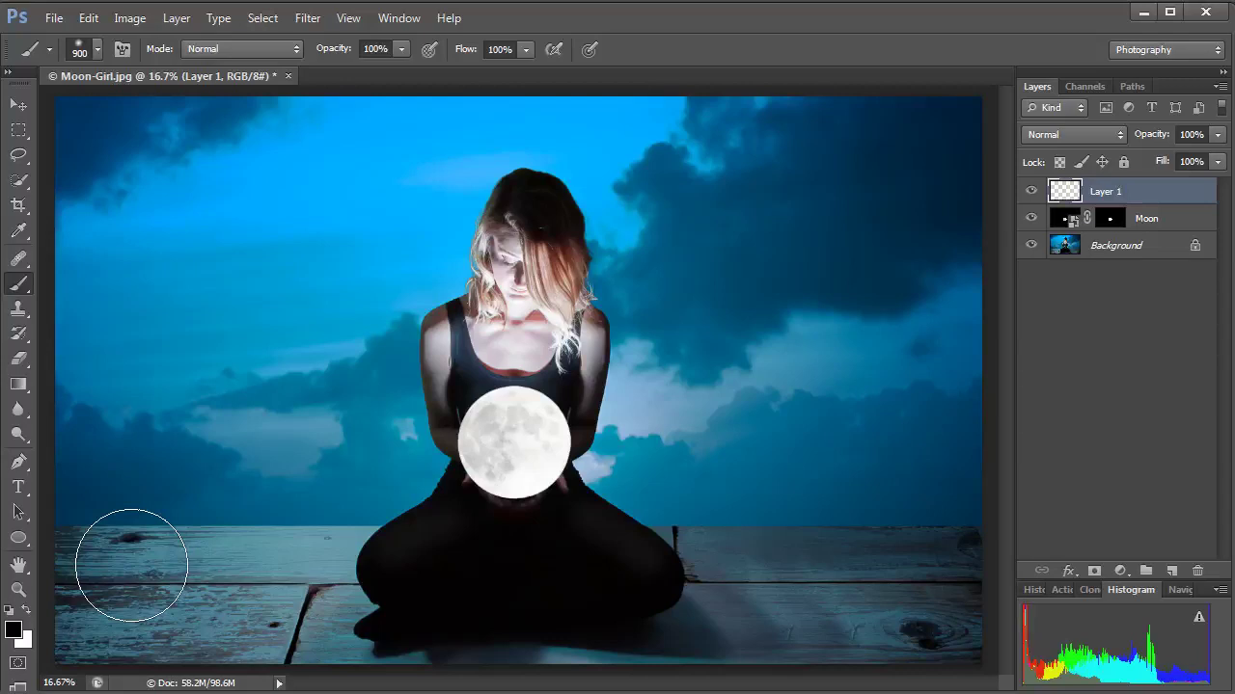
{"action": "key", "text": "x"}
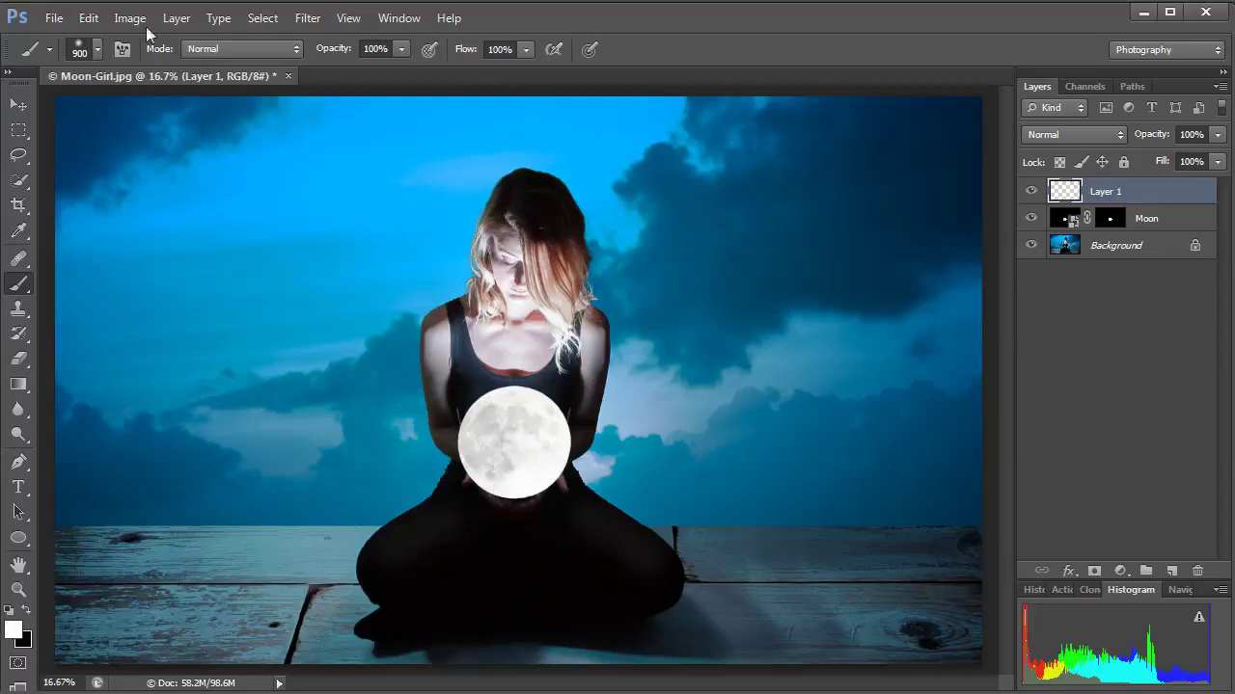
Paint a single 1400 px Soft Round white dab centred on the moon.
{"action": "left_click", "coordinate": [96, 53]}
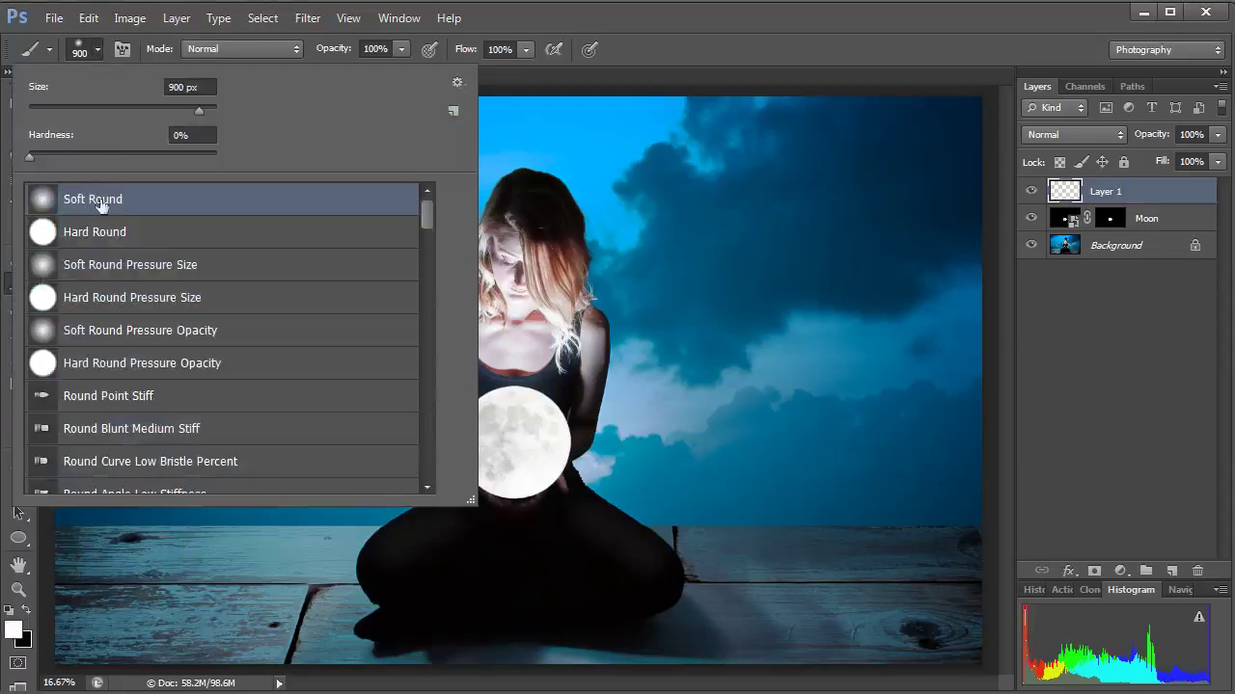
{"action": "left_click", "coordinate": [688, 40]}
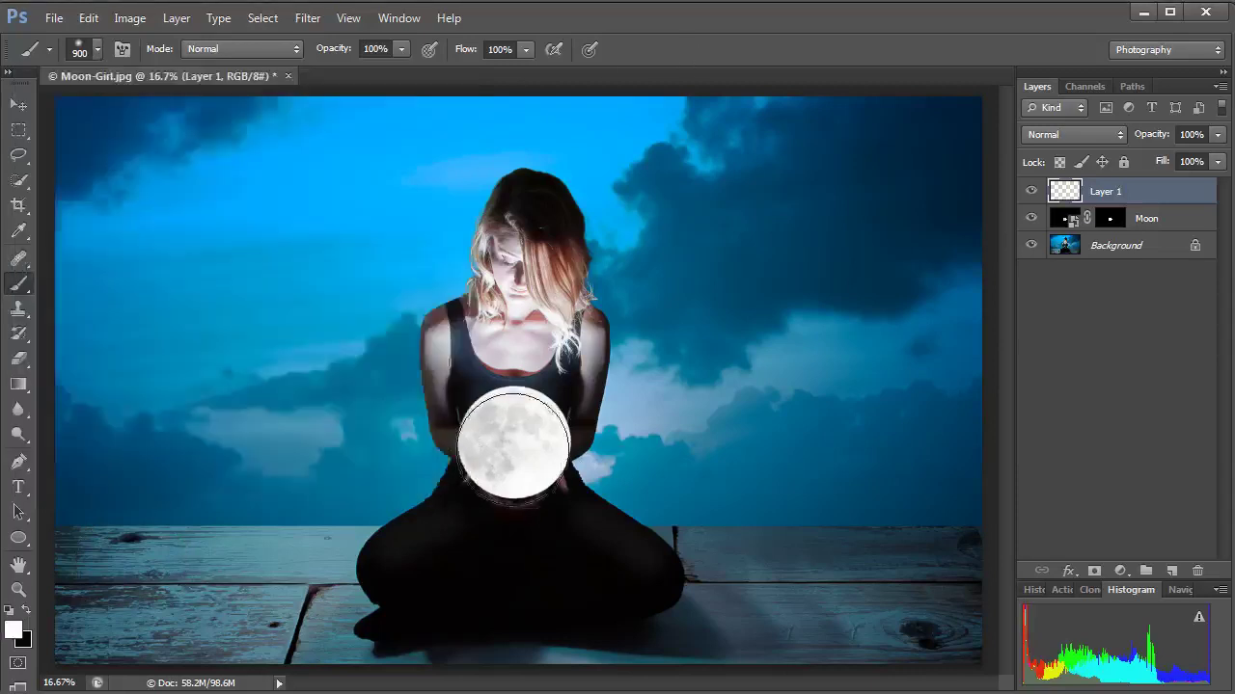
{"action": "key", "text": "bracketright"}
{"action": "key", "text": "bracketright"}
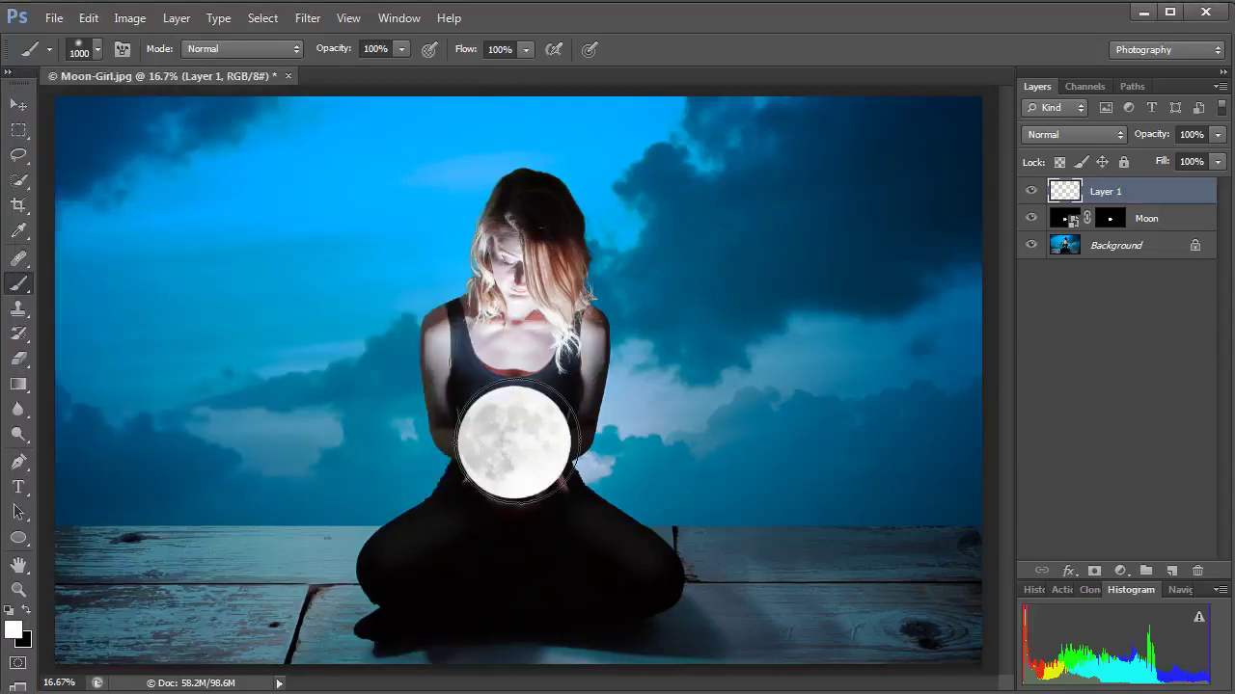
{"action": "key", "text": "bracketright"}
{"action": "key", "text": "bracketright"}
{"action": "key", "text": "bracketright"}
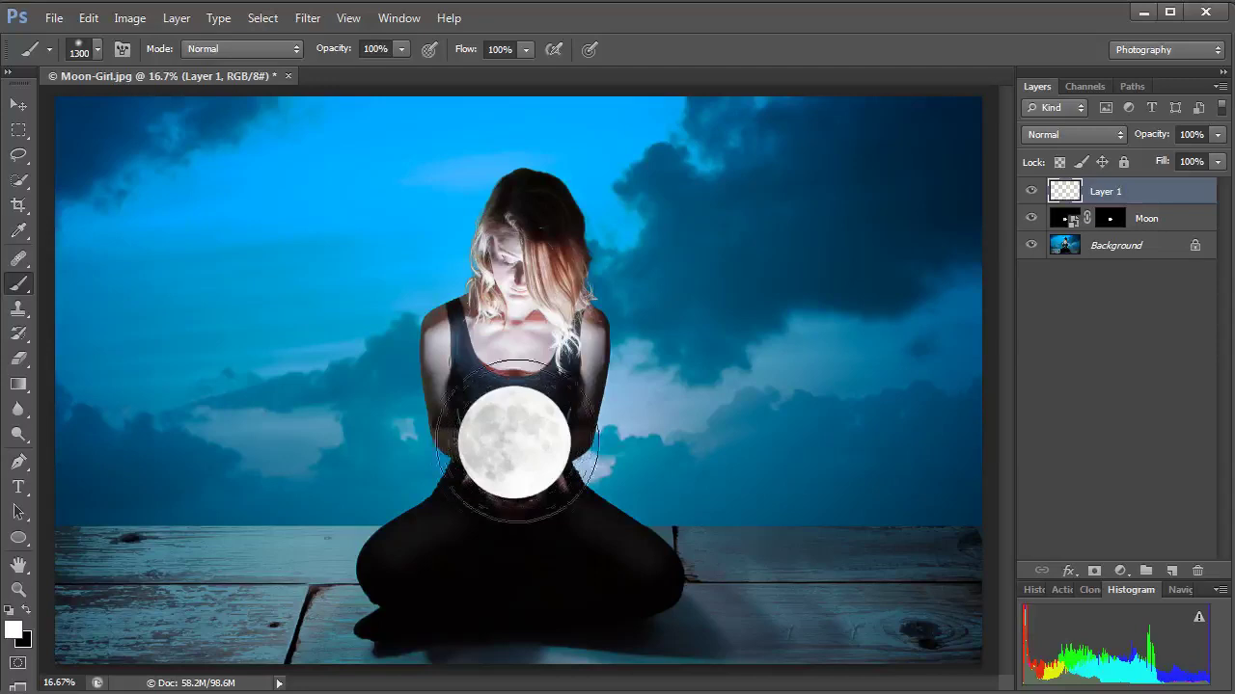
{"action": "left_click", "coordinate": [517, 444]}
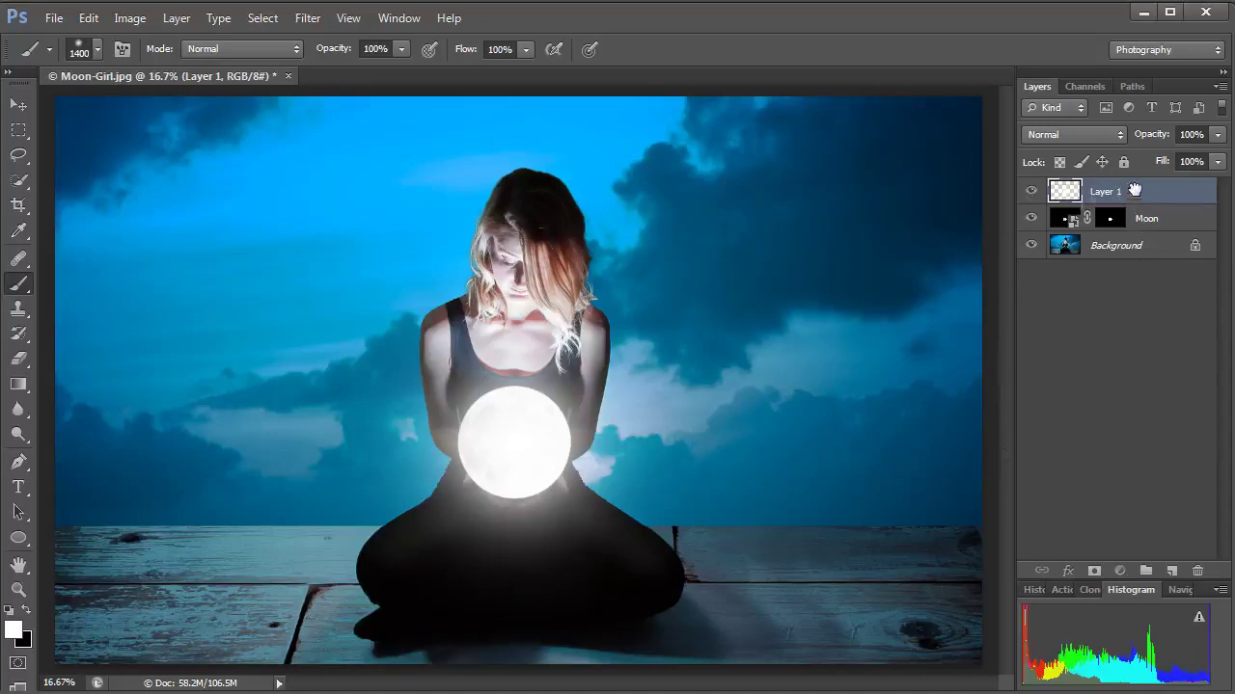
Move Layer 1 under Moon, set it to Screen at 20% opacity, and compare its visibility.
{"action": "left_click_drag", "start_coordinate": [1136, 192], "coordinate": [1138, 222]}
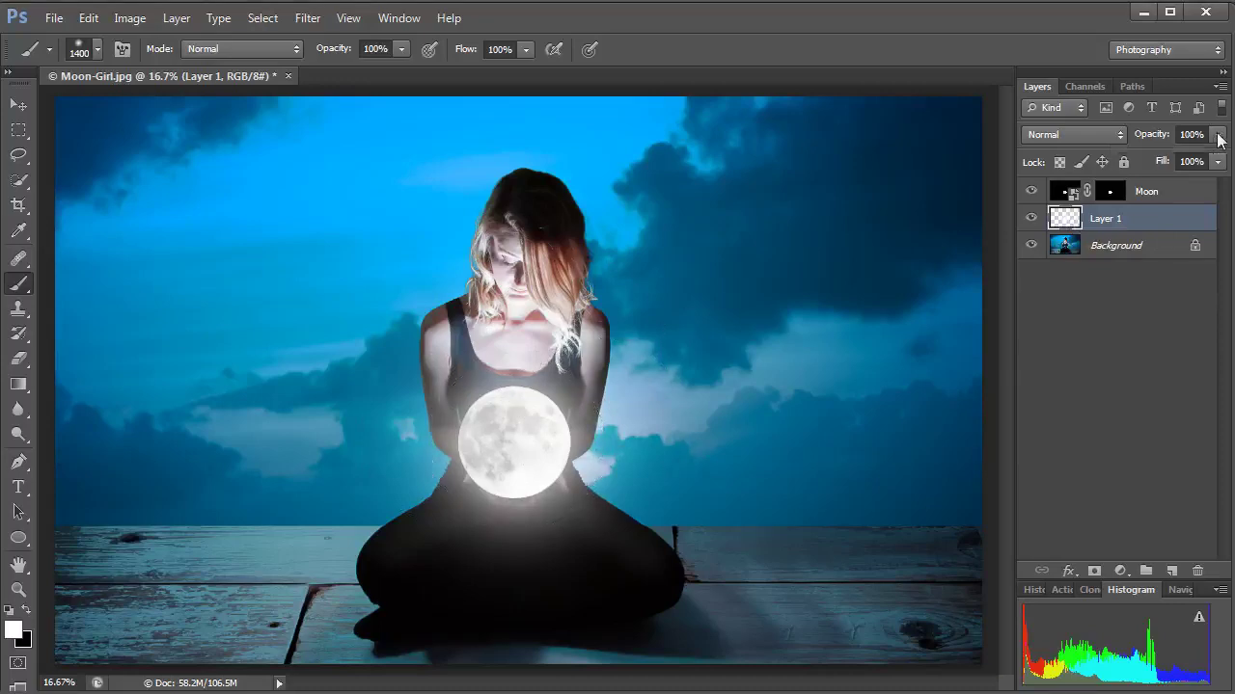
{"action": "left_click_drag", "start_coordinate": [1217, 139], "coordinate": [1133, 164]}
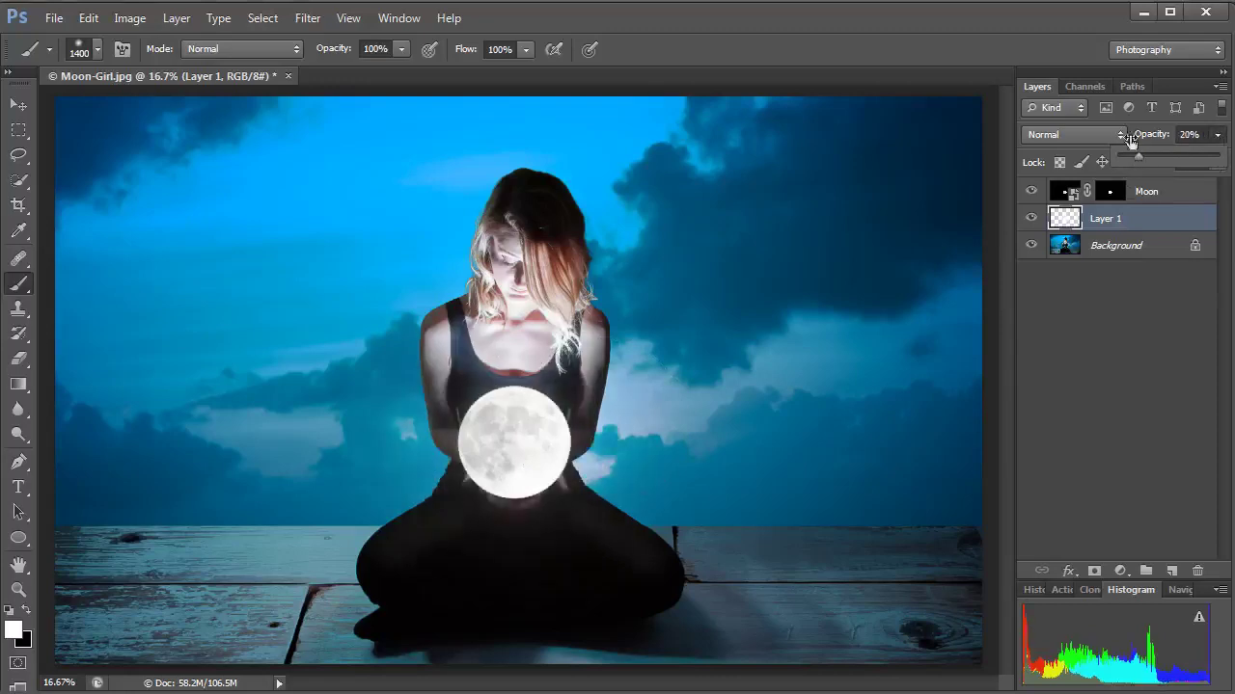
{"action": "left_click", "coordinate": [1113, 134]}
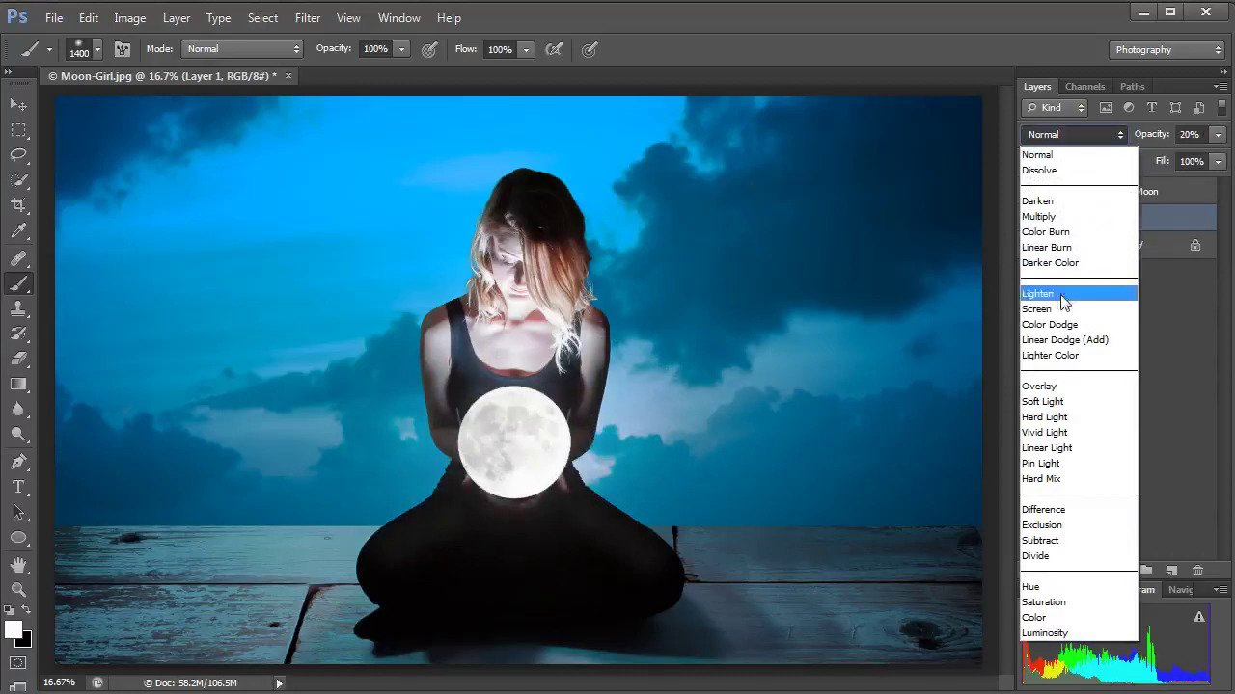
{"action": "left_click", "coordinate": [1059, 308]}
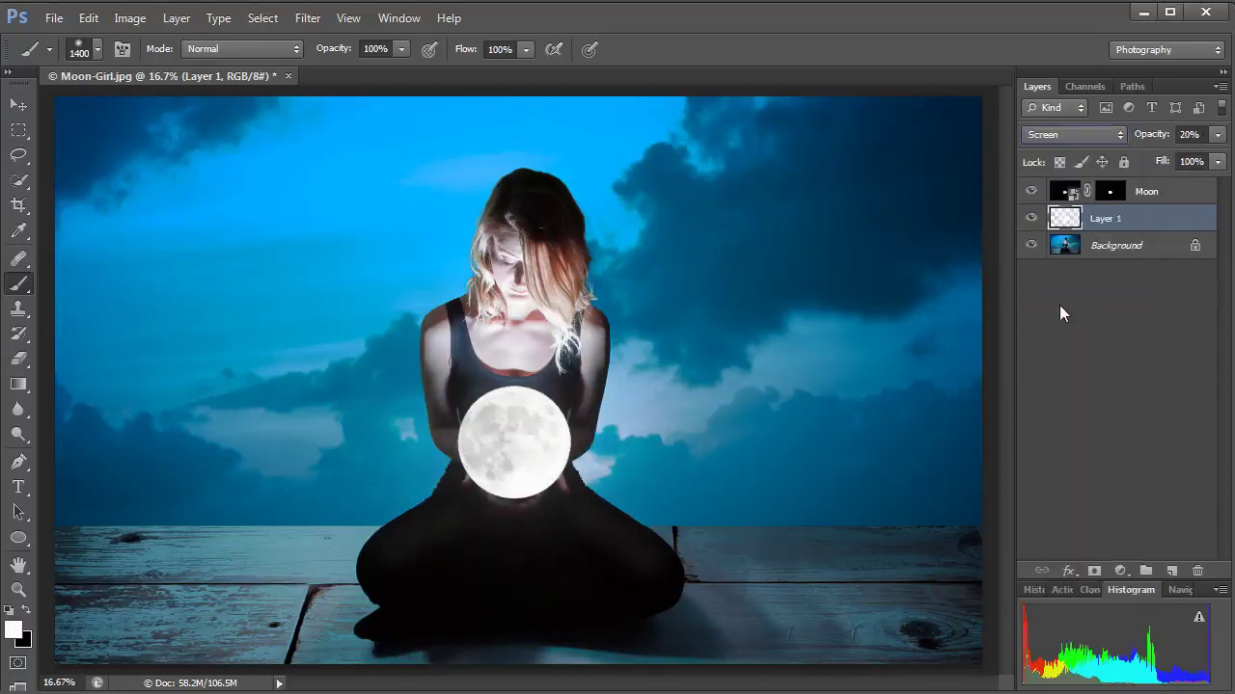
{"action": "left_click", "coordinate": [1030, 220]}
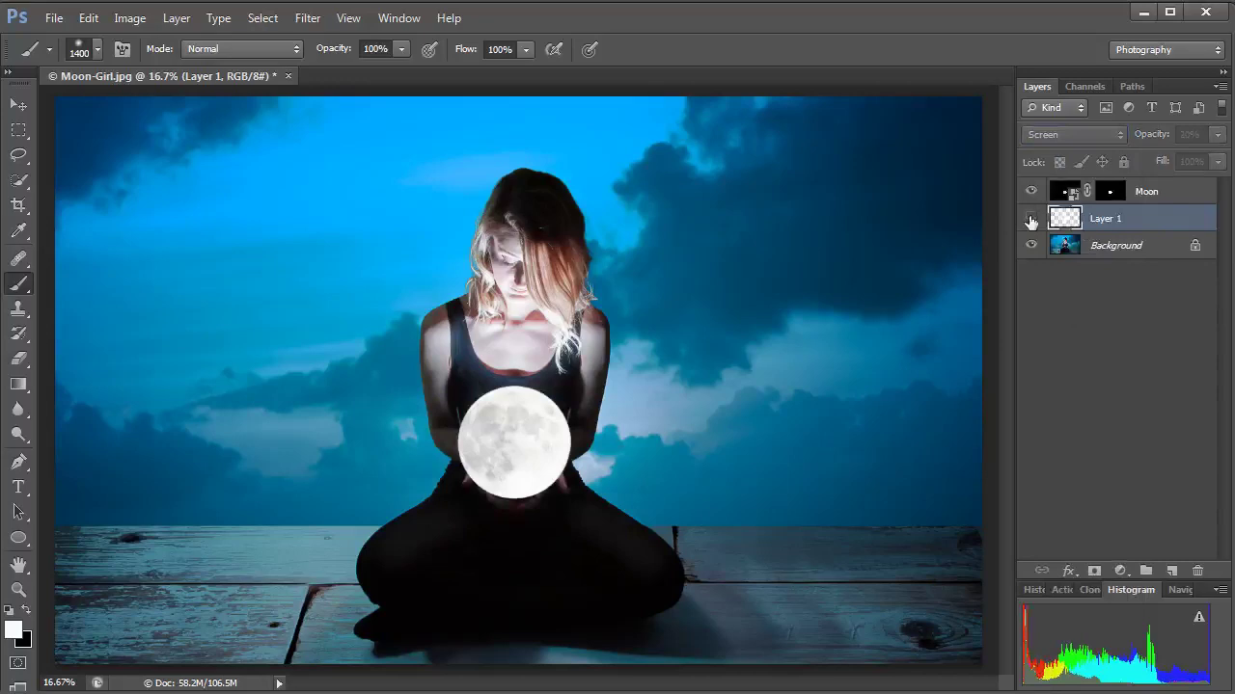
{"action": "left_click", "coordinate": [1030, 220]}
{"action": "left_click", "coordinate": [1030, 219]}
{"action": "left_click", "coordinate": [1030, 220]}
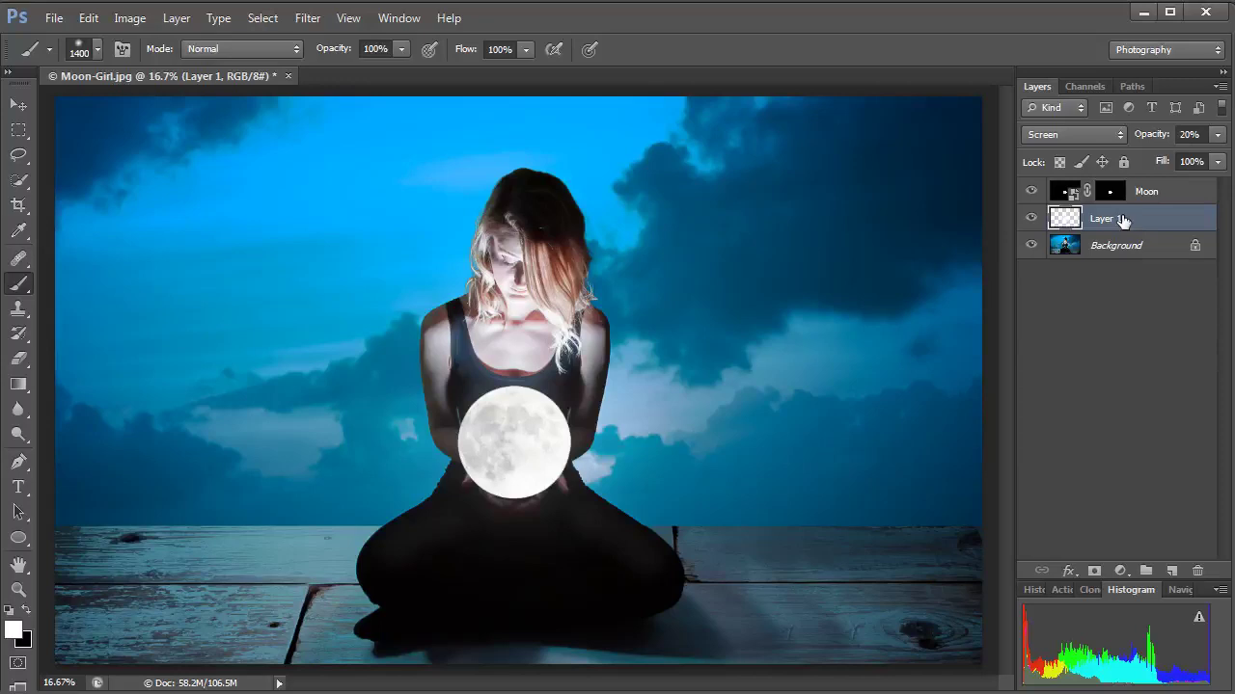
Create Layer 2 above Layer 1, reduce the brush to 800 px, and zoom to 33.3%.
{"action": "key", "text": "ctrl+shift+alt+n"}
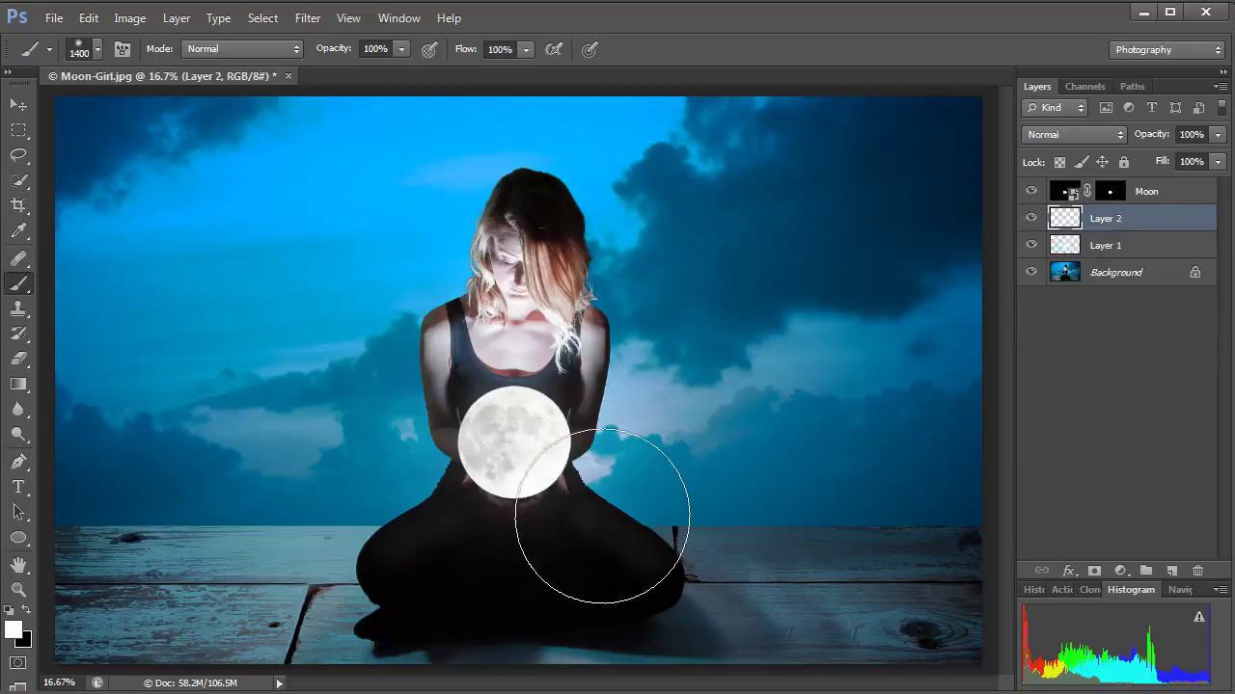
{"action": "key", "text": "bracketleft"}
{"action": "key", "text": "bracketleft"}
{"action": "key", "text": "bracketleft"}
{"action": "key", "text": "bracketleft"}
{"action": "key", "text": "bracketleft"}
{"action": "key", "text": "bracketleft"}
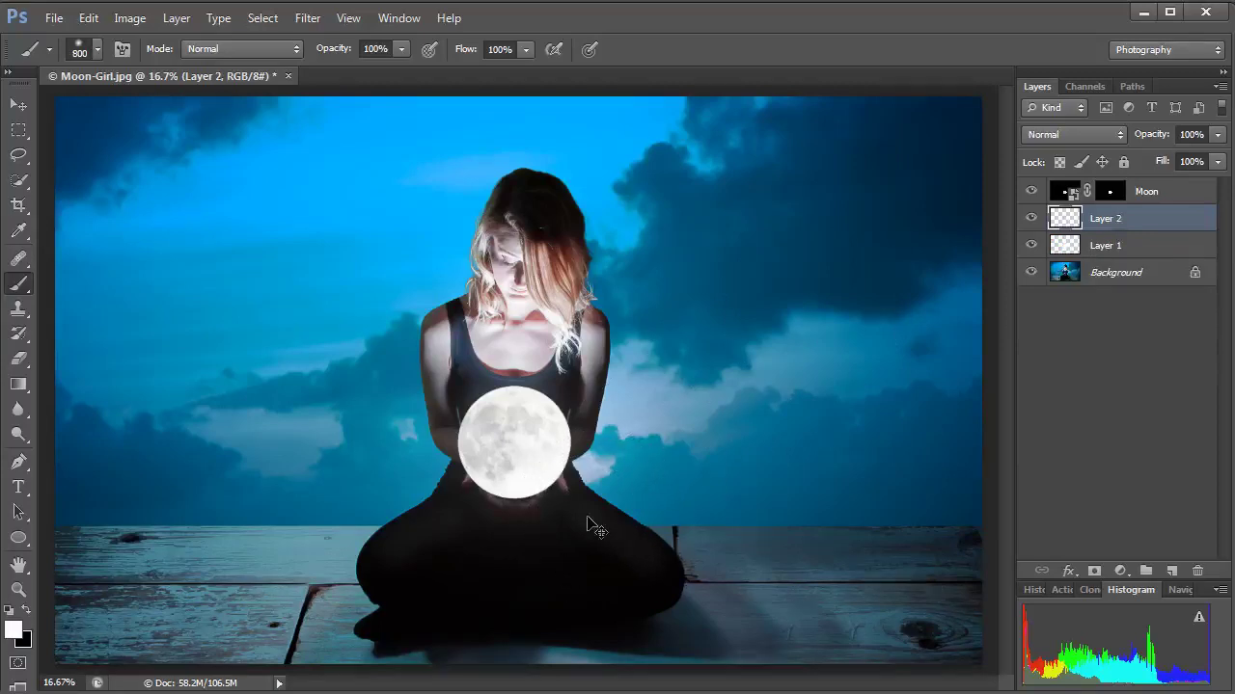
{"action": "key", "text": "ctrl+plus"}
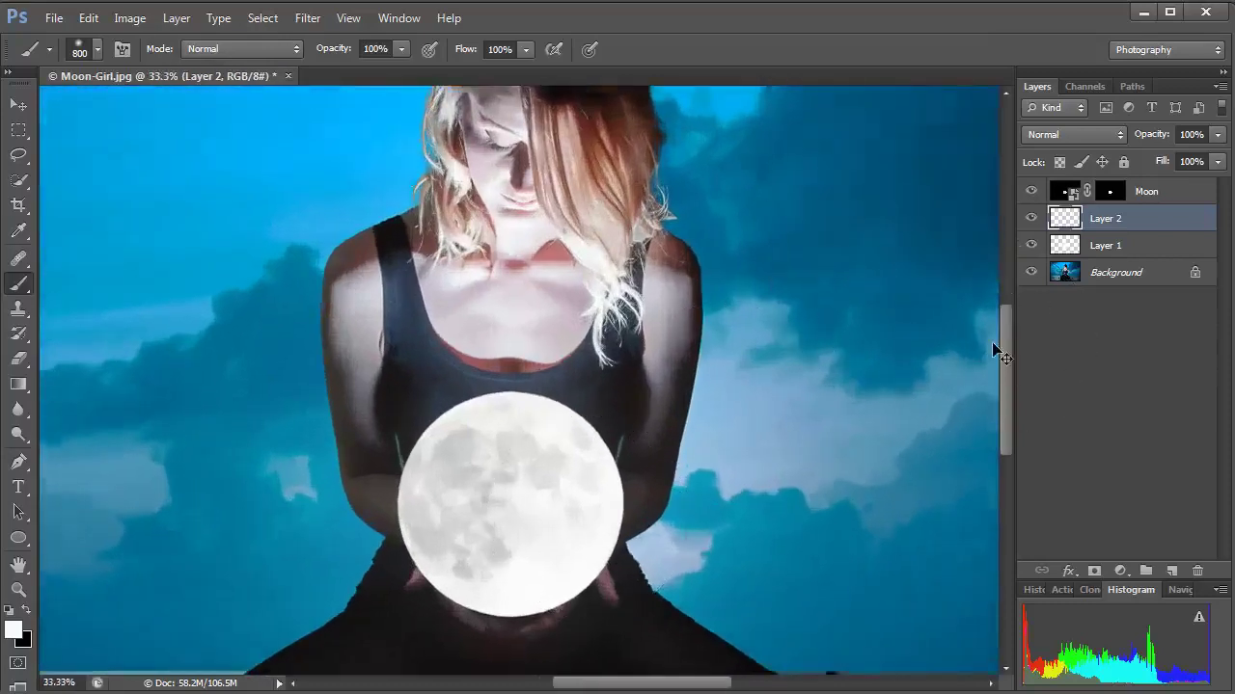
Zoom in and paint small white highlights on the fingertips along the moon's lower edge.
{"action": "key", "text": "ctrl+plus"}
{"action": "left_click_drag", "start_coordinate": [1006, 372], "coordinate": [1004, 431]}
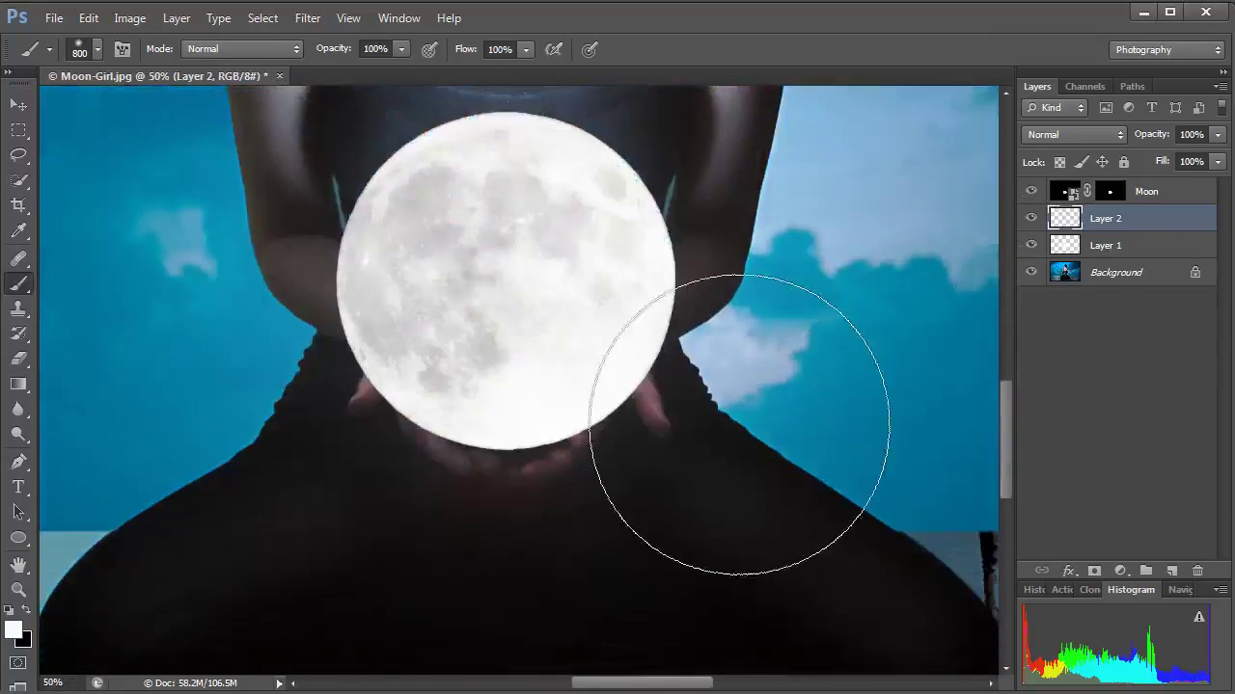
{"action": "key", "text": "bracketleft"}
{"action": "key", "text": "bracketleft"}
{"action": "key", "text": "bracketleft"}
{"action": "key", "text": "bracketleft"}
{"action": "key", "text": "bracketleft"}
{"action": "key", "text": "bracketleft"}
{"action": "key", "text": "bracketleft"}
{"action": "key", "text": "bracketleft"}
{"action": "key", "text": "bracketleft"}
{"action": "key", "text": "bracketleft"}
{"action": "key", "text": "bracketleft"}
{"action": "key", "text": "bracketleft"}
{"action": "key", "text": "bracketleft"}
{"action": "key", "text": "bracketleft"}
{"action": "key", "text": "bracketleft"}
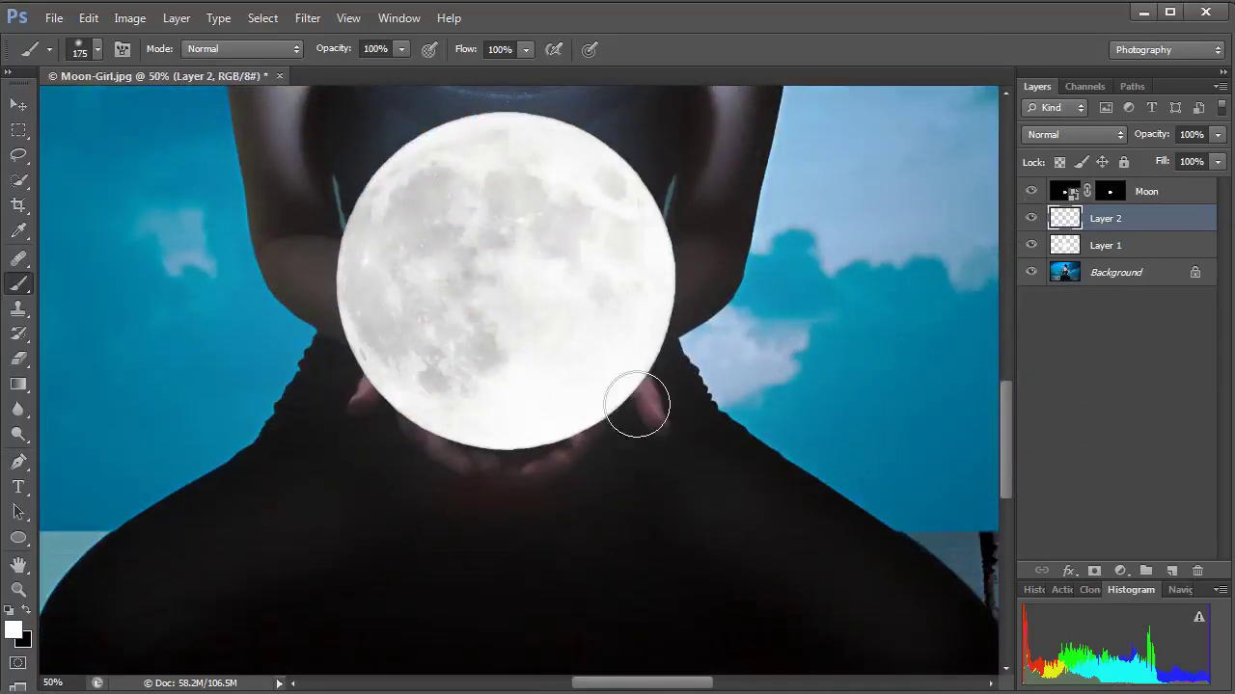
{"action": "key", "text": "bracketleft"}
{"action": "left_click_drag", "start_coordinate": [640, 388], "coordinate": [659, 426]}
{"action": "key", "text": "bracketleft"}
{"action": "key", "text": "bracketleft"}
{"action": "key", "text": "bracketleft"}
{"action": "left_click_drag", "start_coordinate": [585, 441], "coordinate": [574, 442]}
{"action": "left_click", "coordinate": [555, 454]}
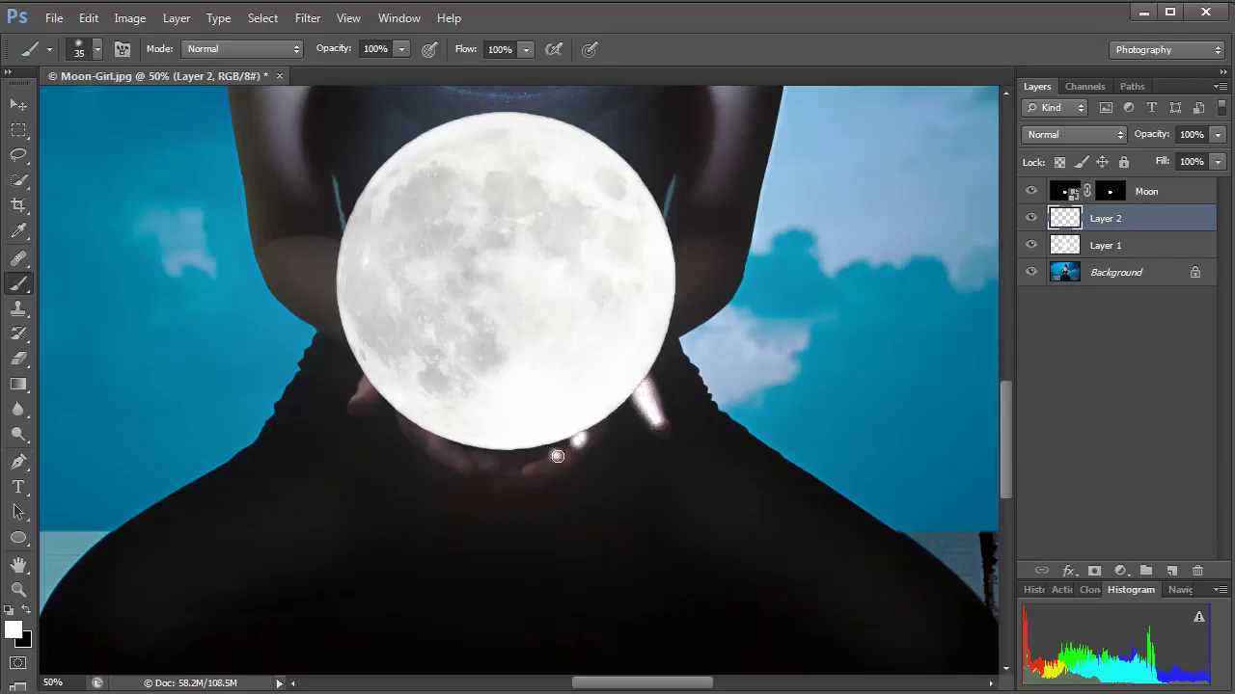
{"action": "left_click", "coordinate": [532, 468]}
{"action": "left_click", "coordinate": [485, 459]}
Add highlight streaks on the lower-left fingers and brighten the fingertips under the moon.
{"action": "left_click_drag", "start_coordinate": [457, 460], "coordinate": [424, 426]}
{"action": "left_click_drag", "start_coordinate": [364, 400], "coordinate": [373, 381]}
{"action": "left_click", "coordinate": [578, 437]}
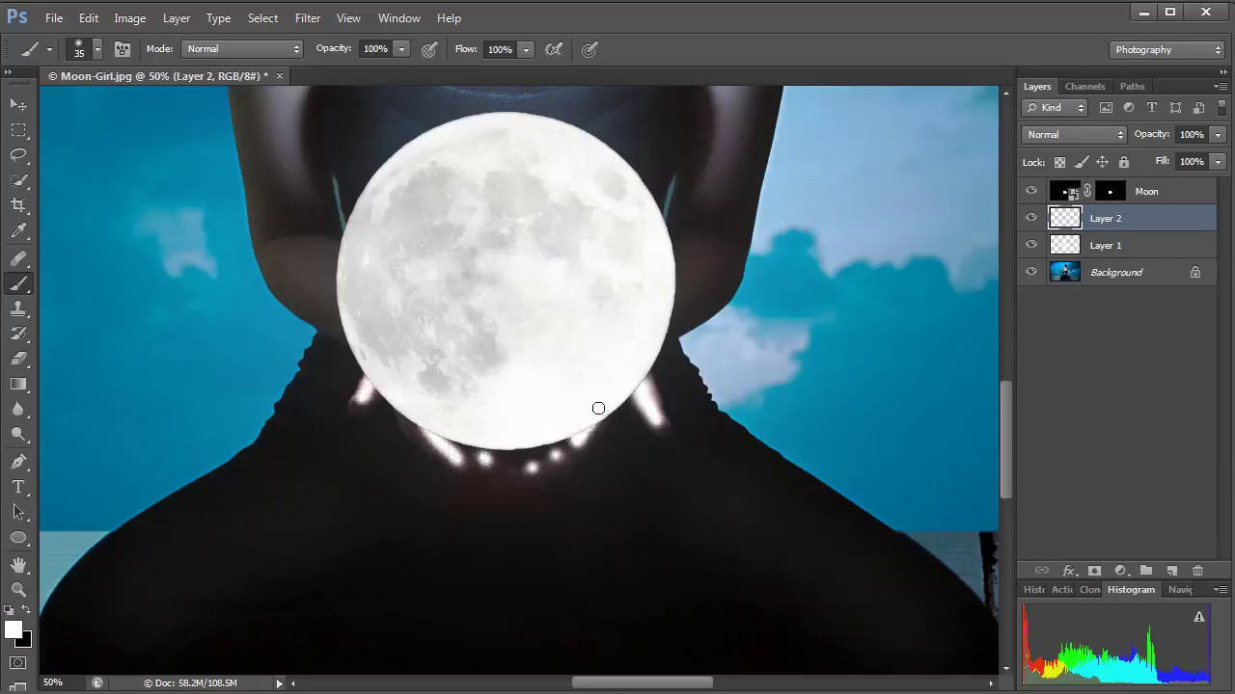
{"action": "left_click", "coordinate": [534, 468]}
{"action": "left_click", "coordinate": [484, 458]}
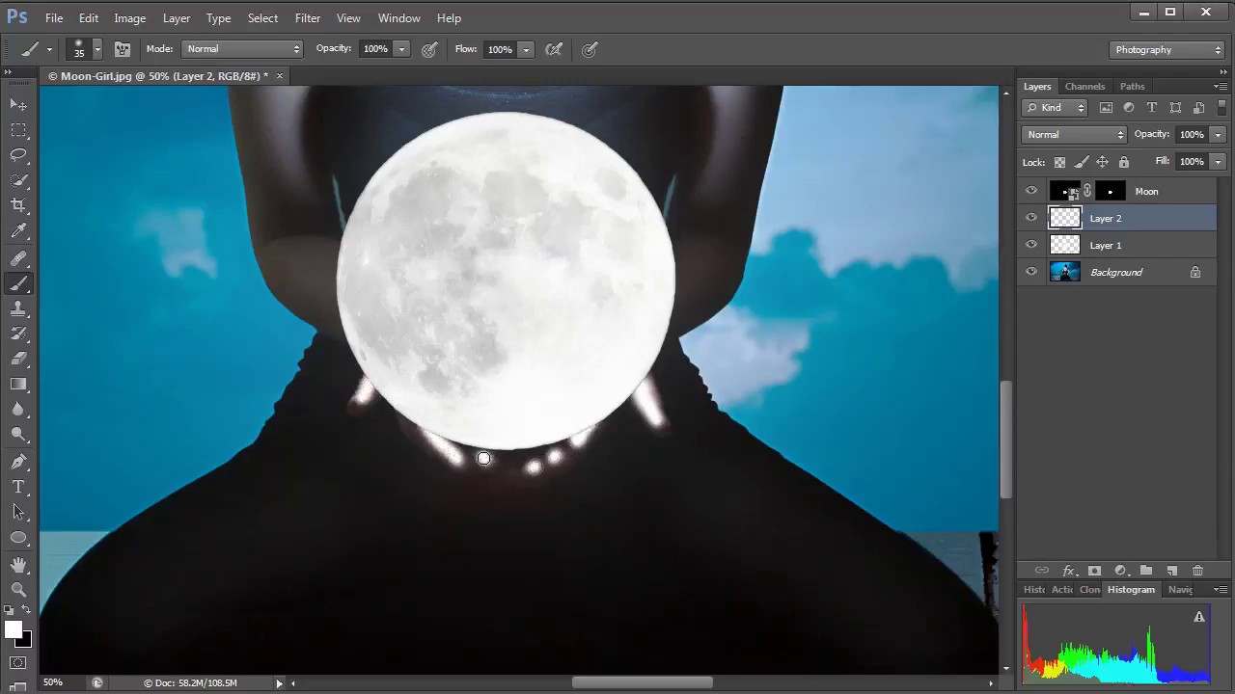
With a 70 px brush, highlight the hands at the moon's edges and the right forearm.
{"action": "key", "text": "bracketright"}
{"action": "key", "text": "bracketright"}
{"action": "key", "text": "bracketright"}
{"action": "key", "text": "bracketright"}
{"action": "left_click", "coordinate": [682, 258]}
{"action": "left_click", "coordinate": [684, 251]}
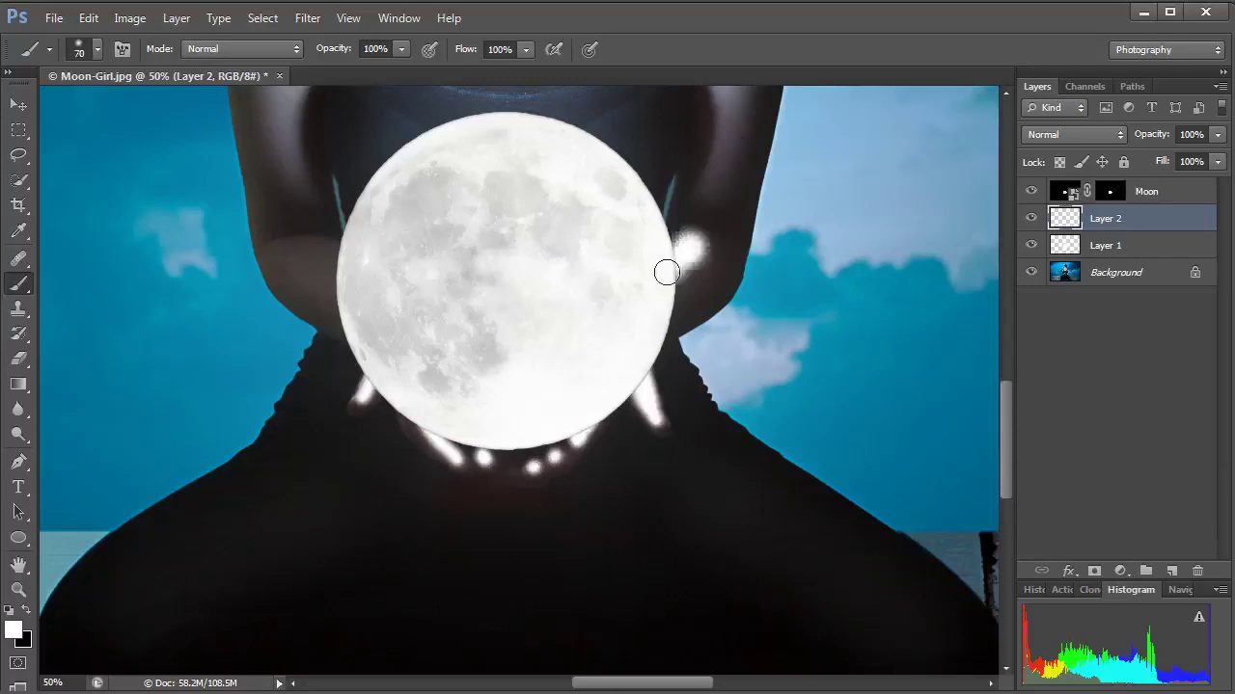
{"action": "left_click", "coordinate": [689, 243]}
{"action": "left_click", "coordinate": [319, 257]}
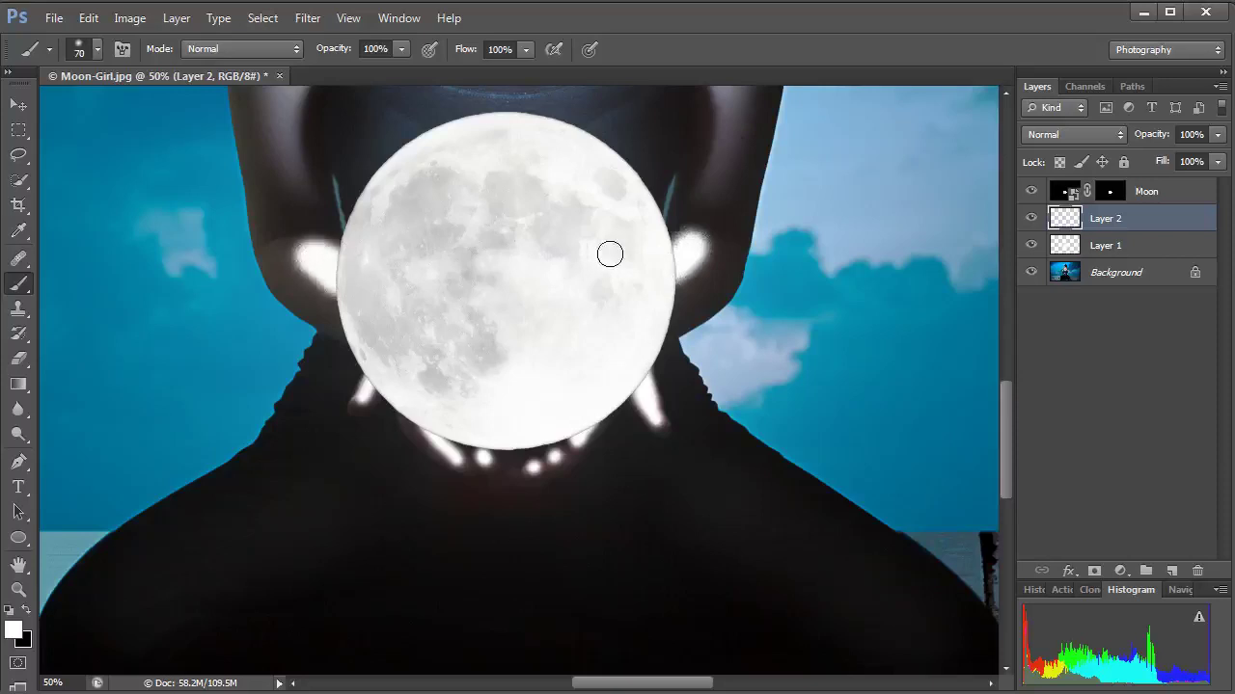
{"action": "left_click_drag", "start_coordinate": [592, 257], "coordinate": [597, 452]}
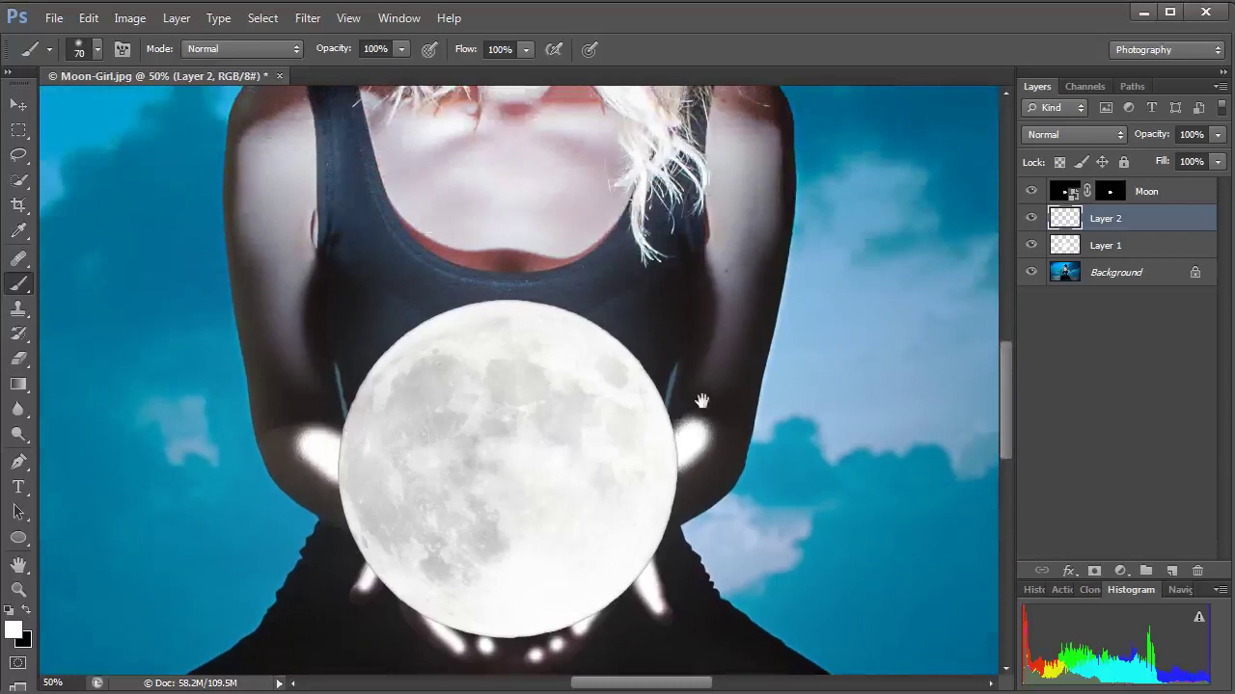
{"action": "mouse_move", "coordinate": [703, 398]}
{"action": "left_mouse_down"}
{"action": "mouse_move", "coordinate": [738, 196]}
{"action": "mouse_move", "coordinate": [742, 251]}
{"action": "mouse_move", "coordinate": [717, 366]}
{"action": "left_mouse_up"}
{"action": "key", "text": "bracketright"}
{"action": "key", "text": "bracketright"}
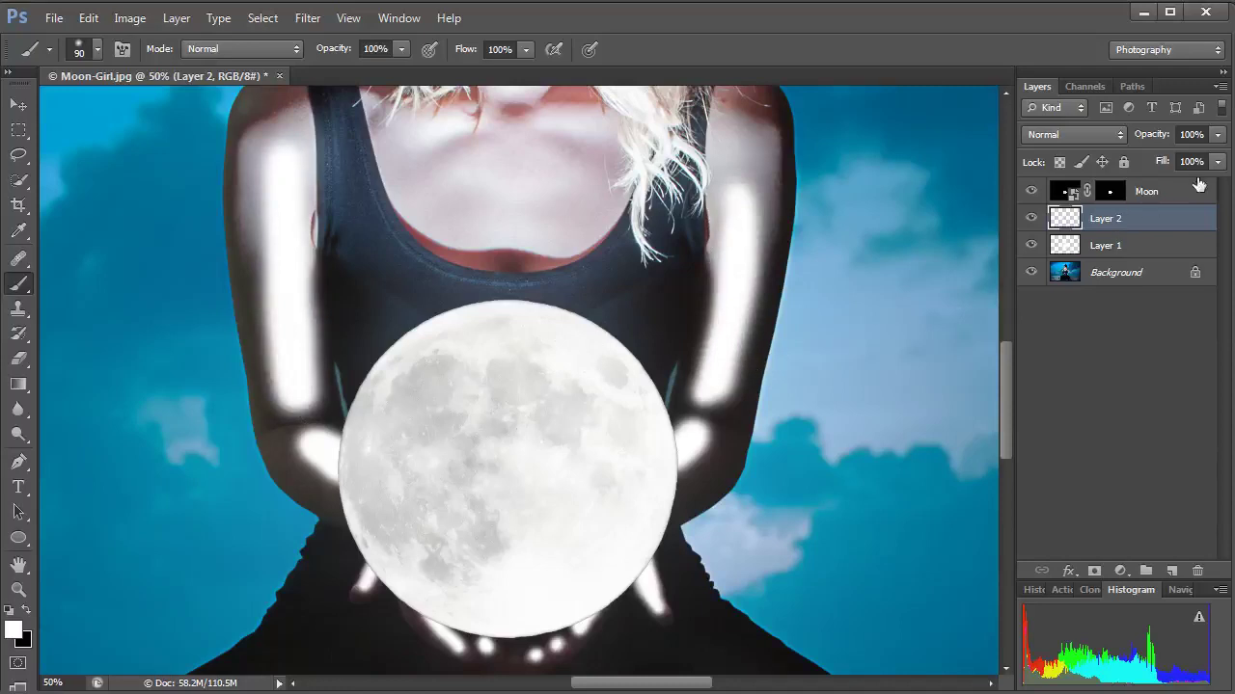
Set Layer 2's opacity to 20% so the finger and forearm highlights turn faint.
{"action": "left_click", "coordinate": [1217, 134]}
{"action": "left_click", "coordinate": [1141, 156]}
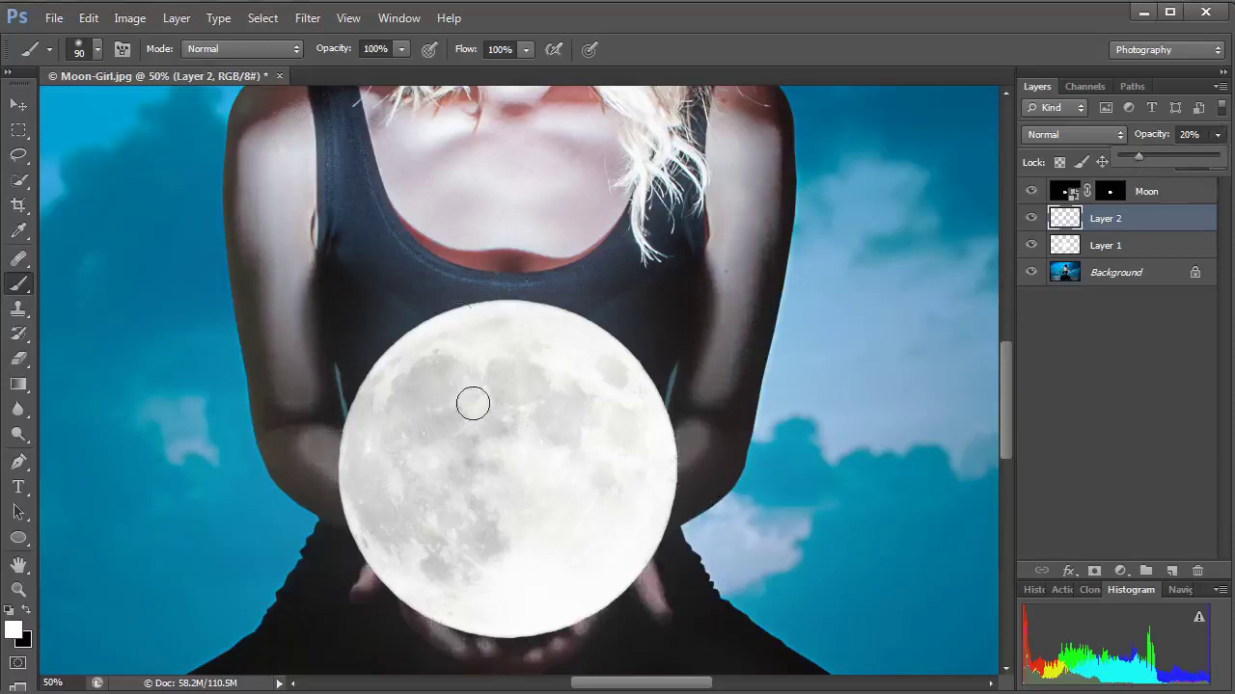
Apply a Gaussian Blur with a 9.8 pixel radius to Layer 2, checking the preview first.
{"action": "left_click", "coordinate": [311, 19]}
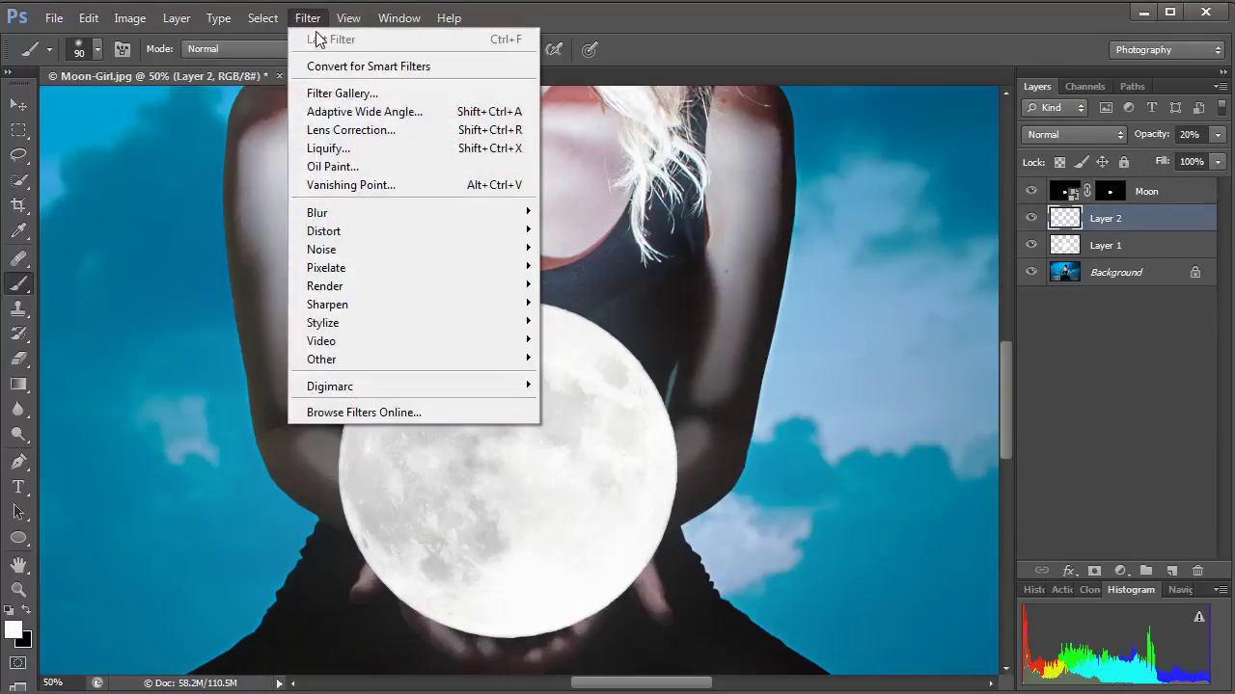
{"action": "mouse_move", "coordinate": [517, 212]}
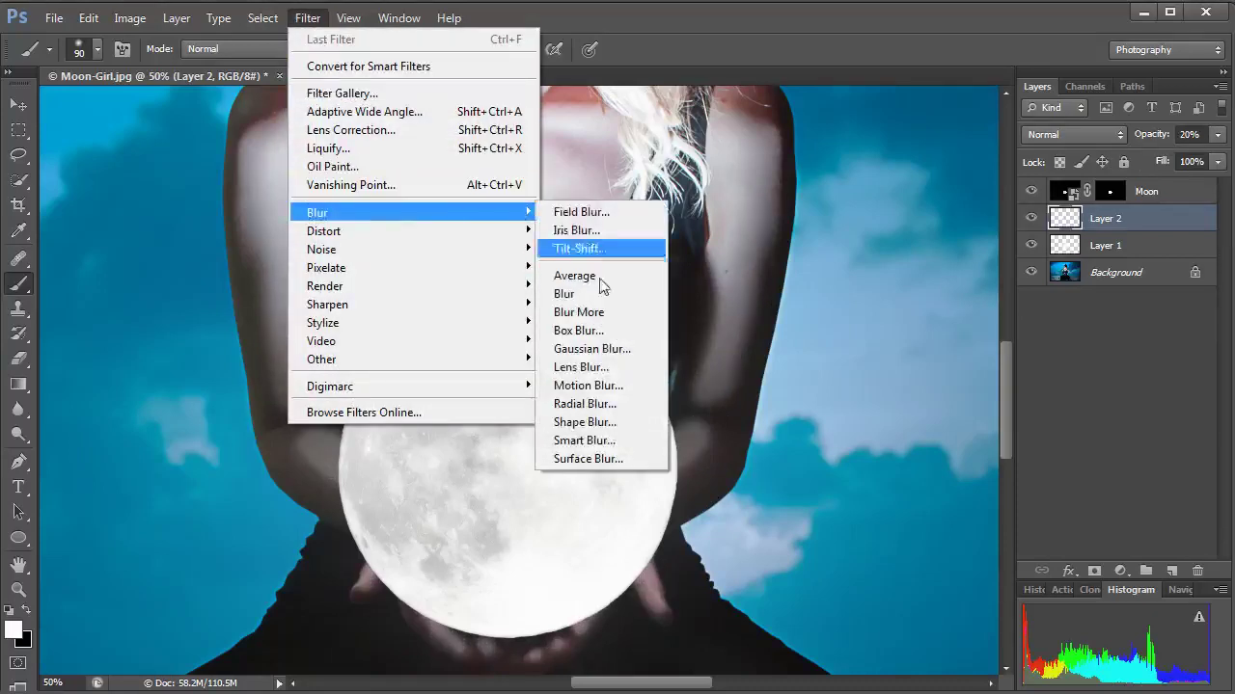
{"action": "left_click", "coordinate": [605, 349]}
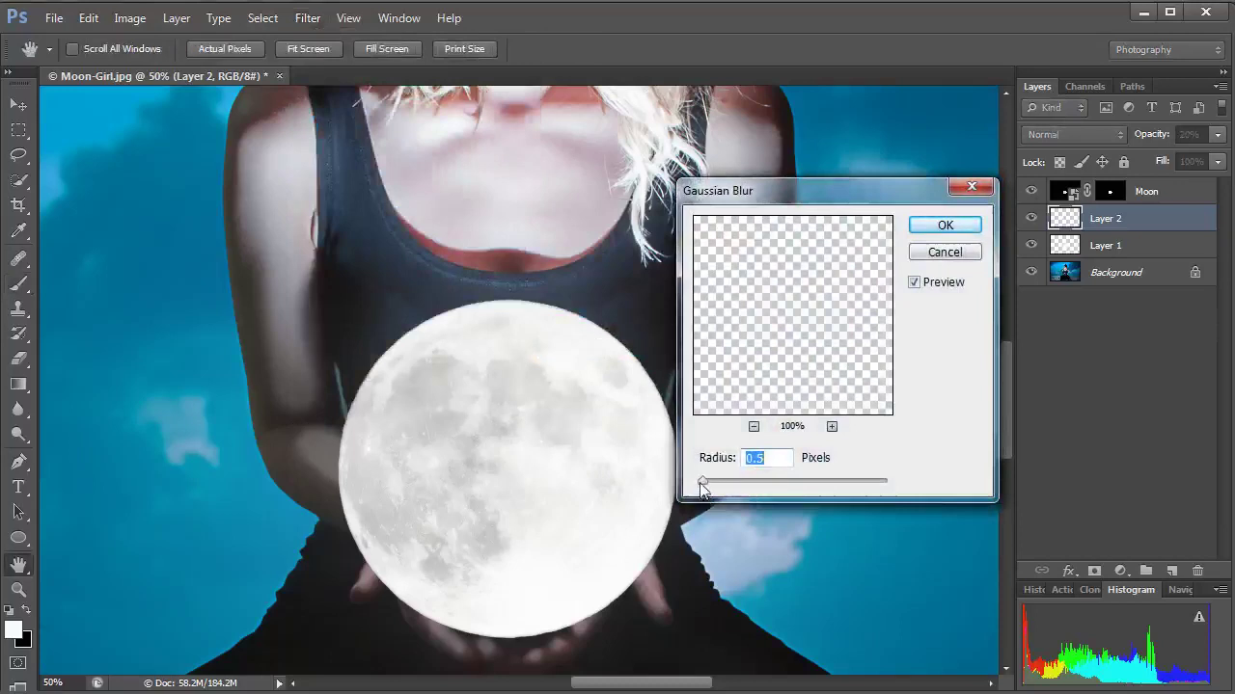
{"action": "left_click_drag", "start_coordinate": [702, 483], "coordinate": [774, 487]}
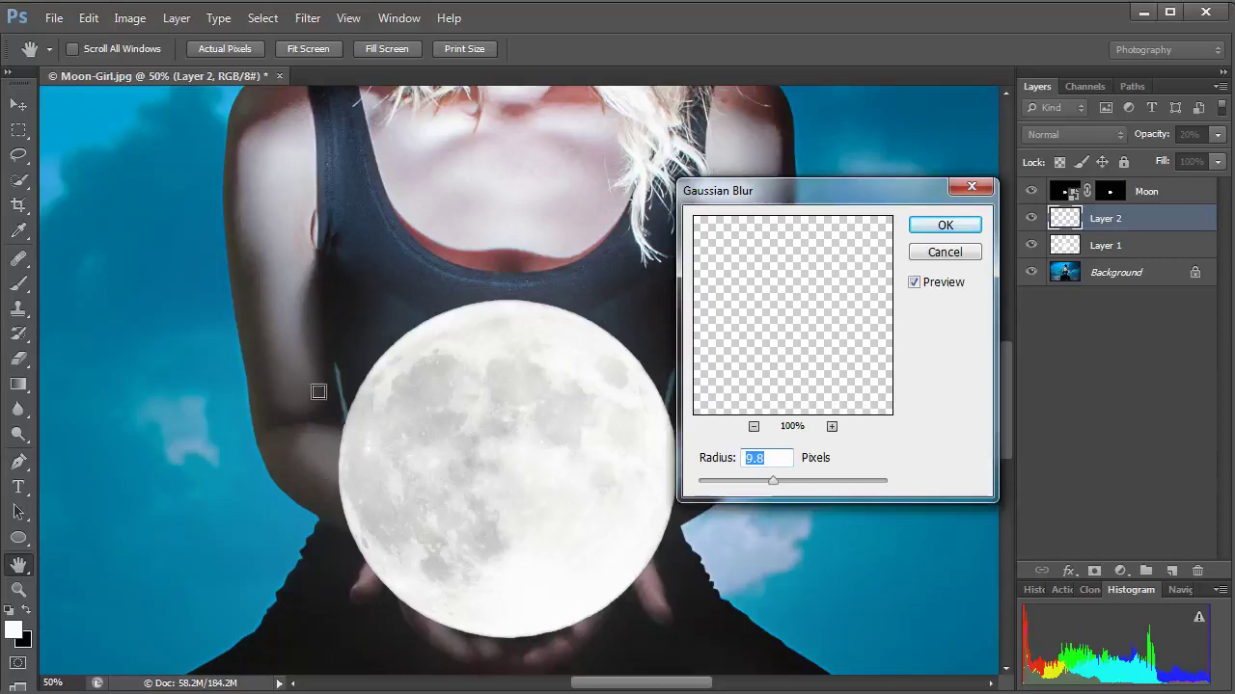
{"action": "left_click", "coordinate": [319, 397]}
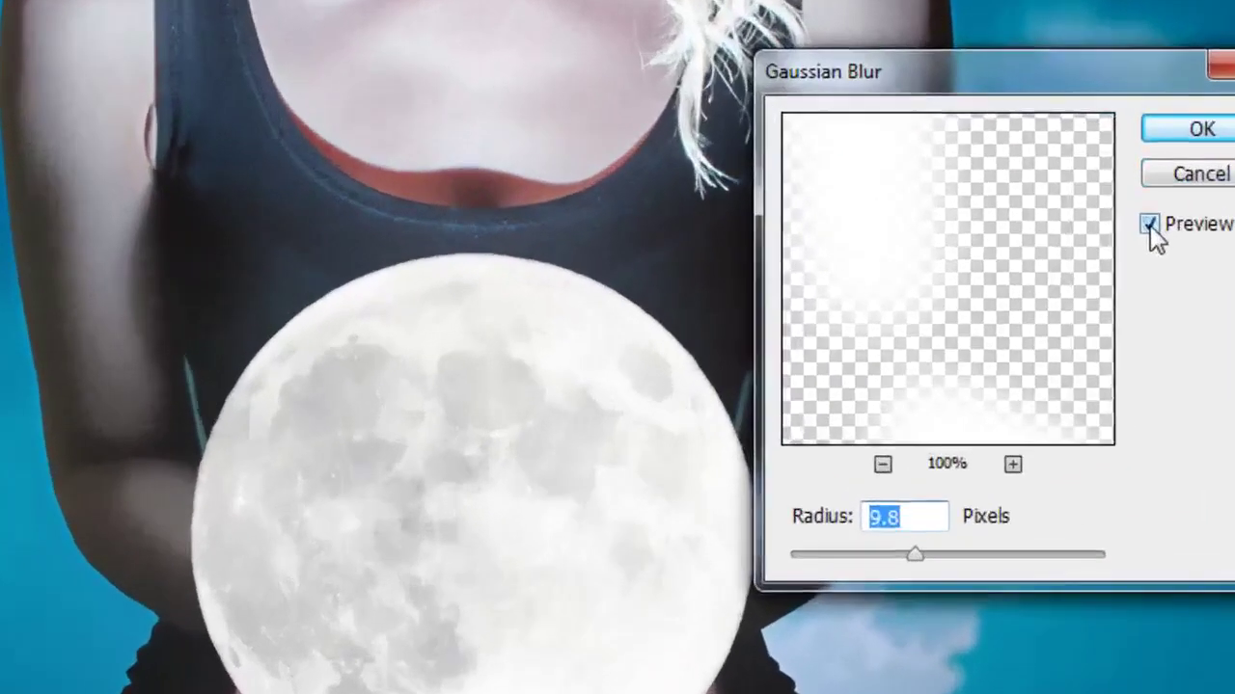
{"action": "left_click", "coordinate": [1049, 251]}
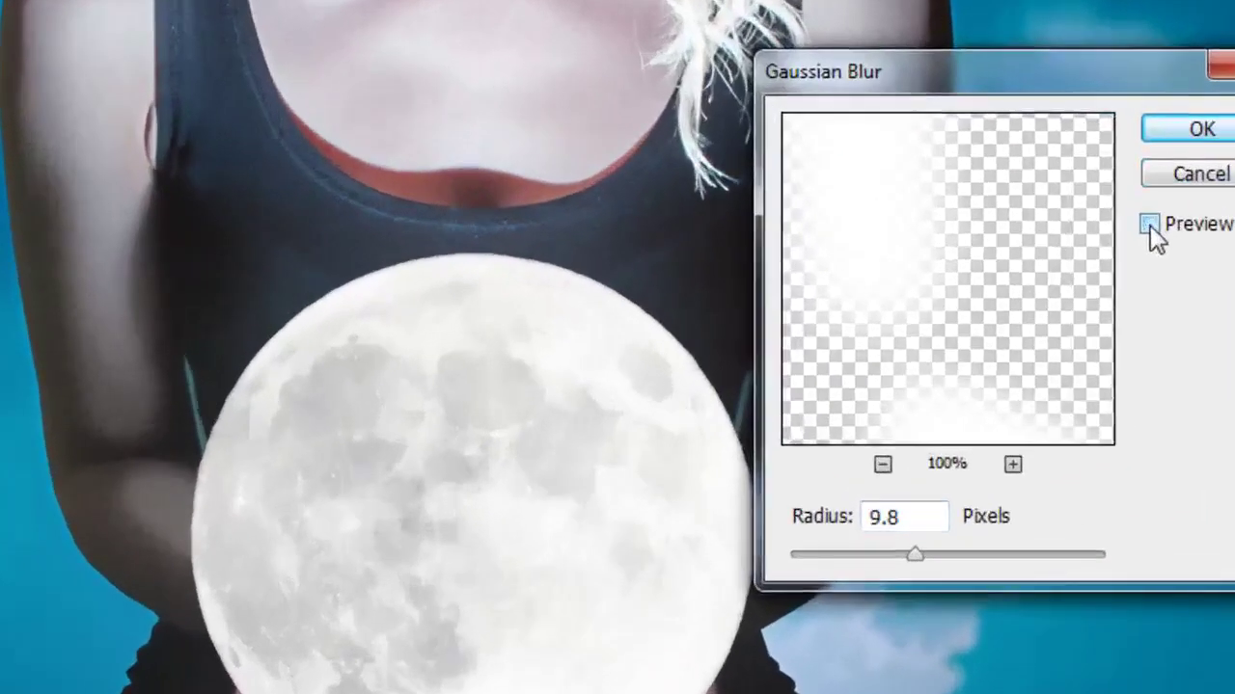
{"action": "left_click", "coordinate": [1149, 225]}
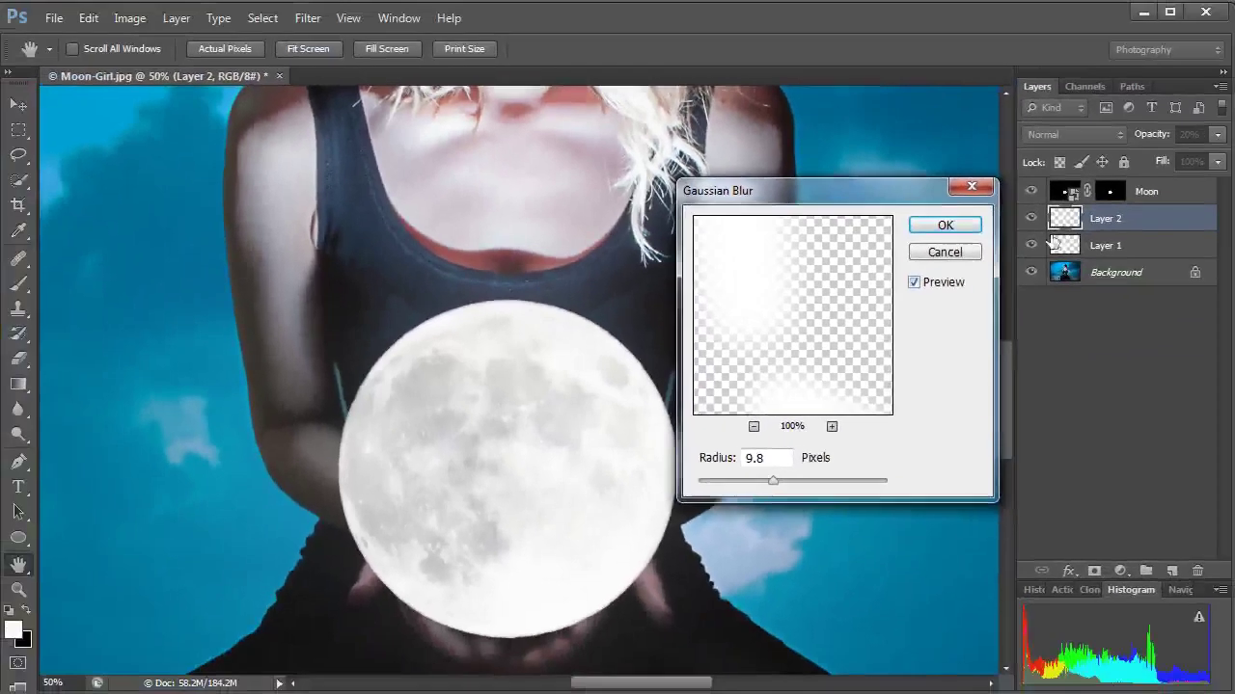
{"action": "left_click", "coordinate": [945, 224]}
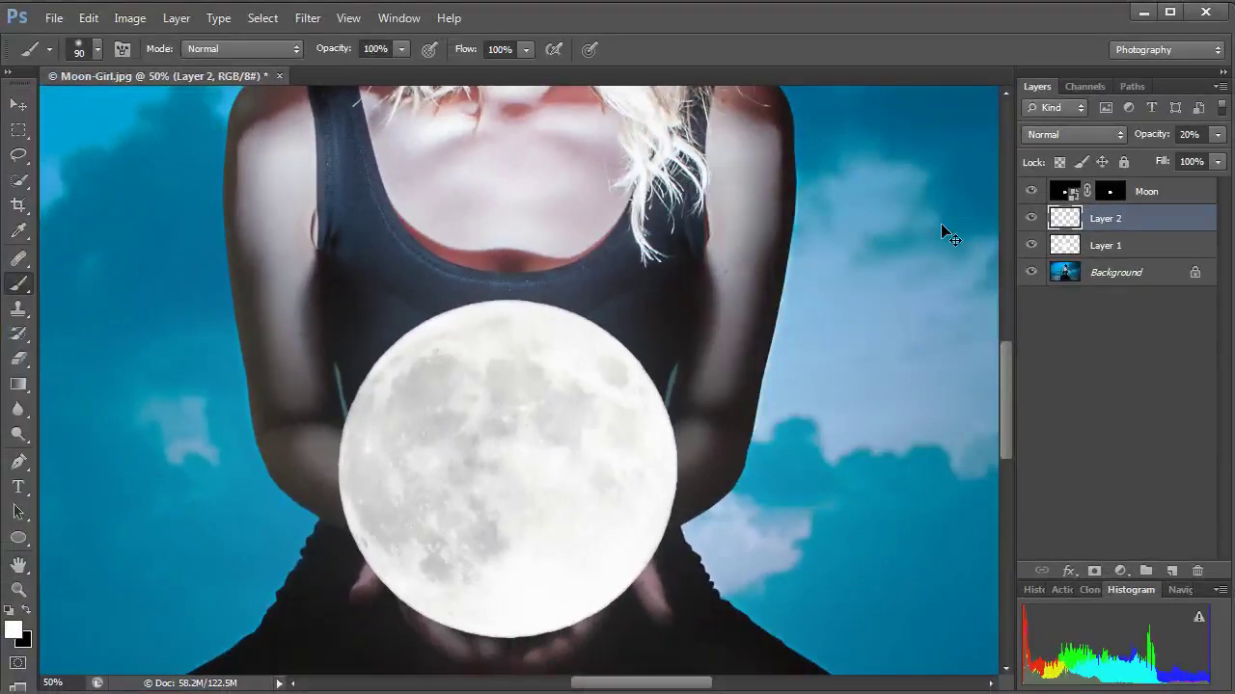
Duplicate Layer 2 and set the copy to Overlay blending at 40% opacity.
{"action": "key", "text": "ctrl+j"}
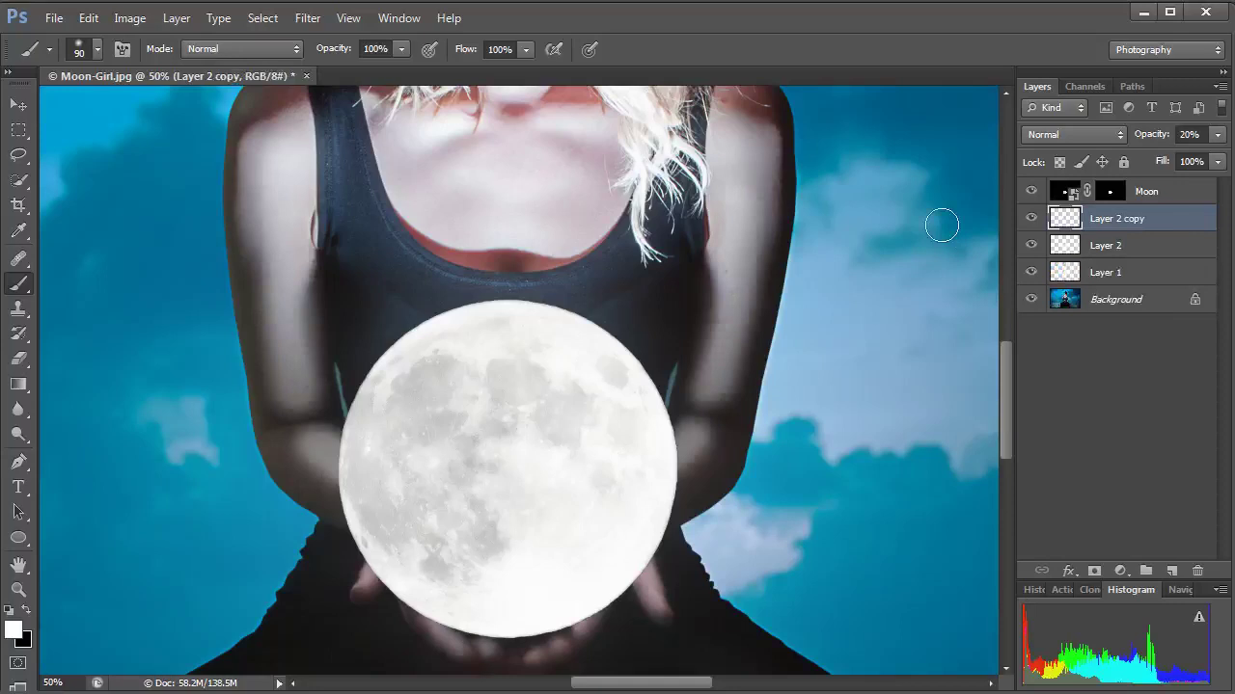
{"action": "left_click", "coordinate": [1109, 133]}
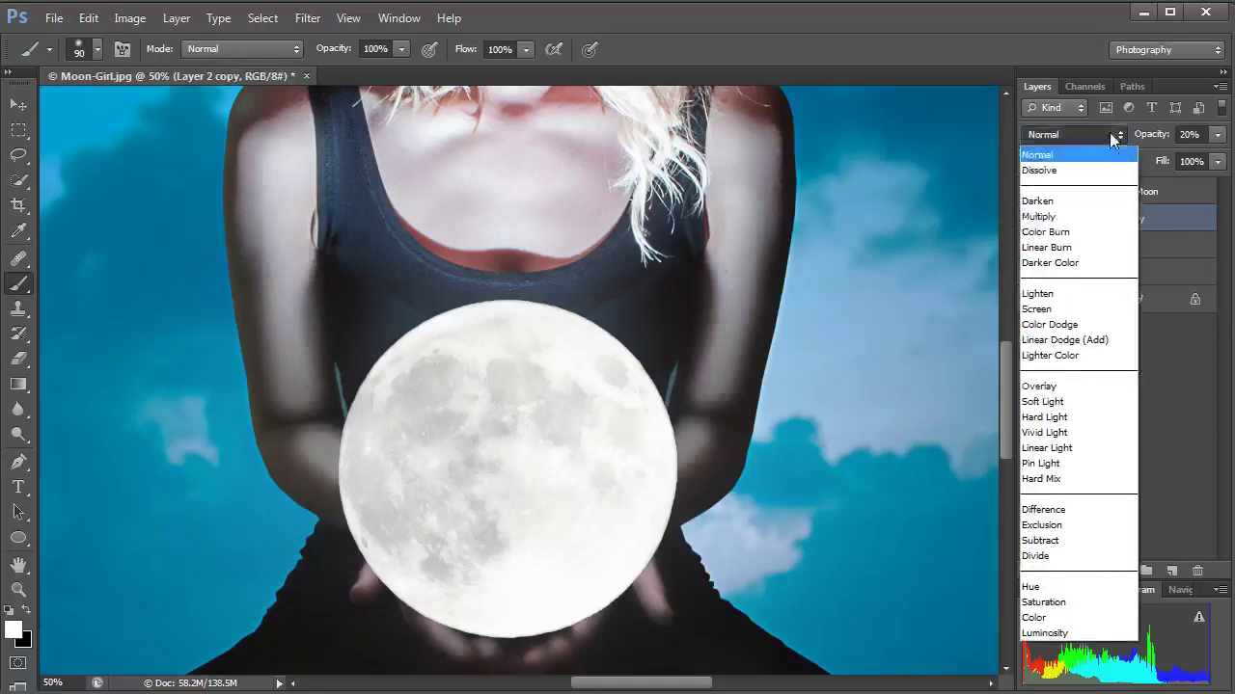
{"action": "left_click", "coordinate": [1070, 388]}
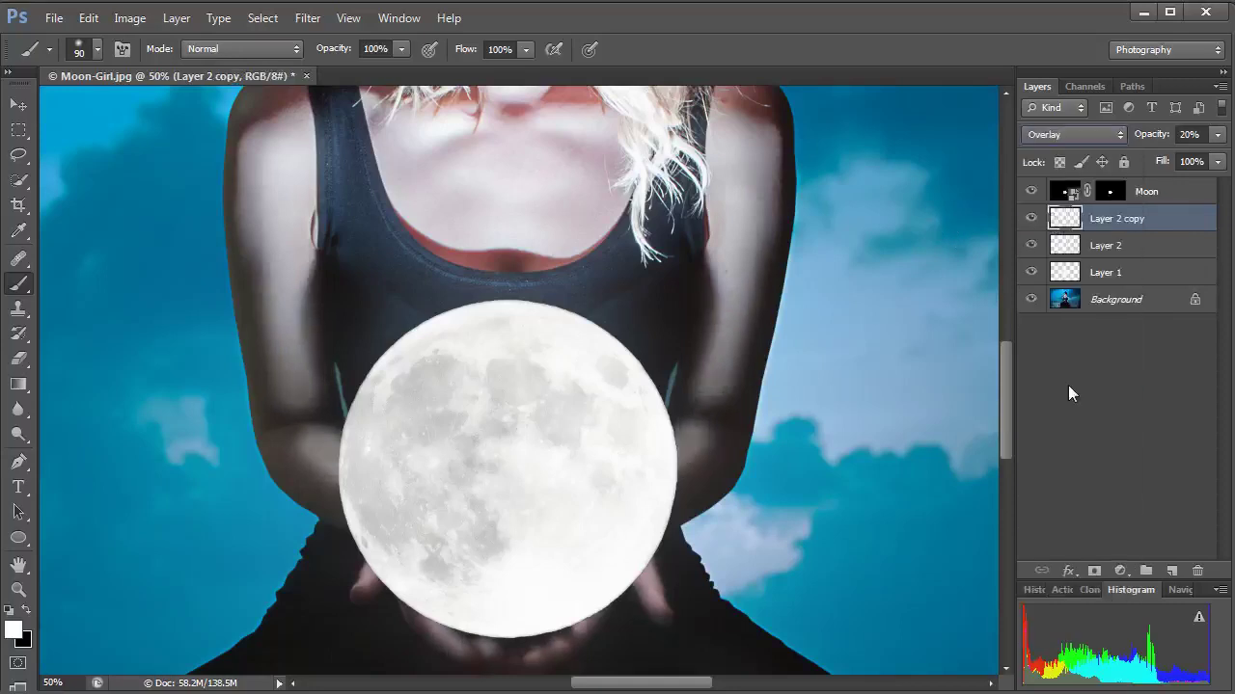
{"action": "left_click", "coordinate": [1196, 134]}
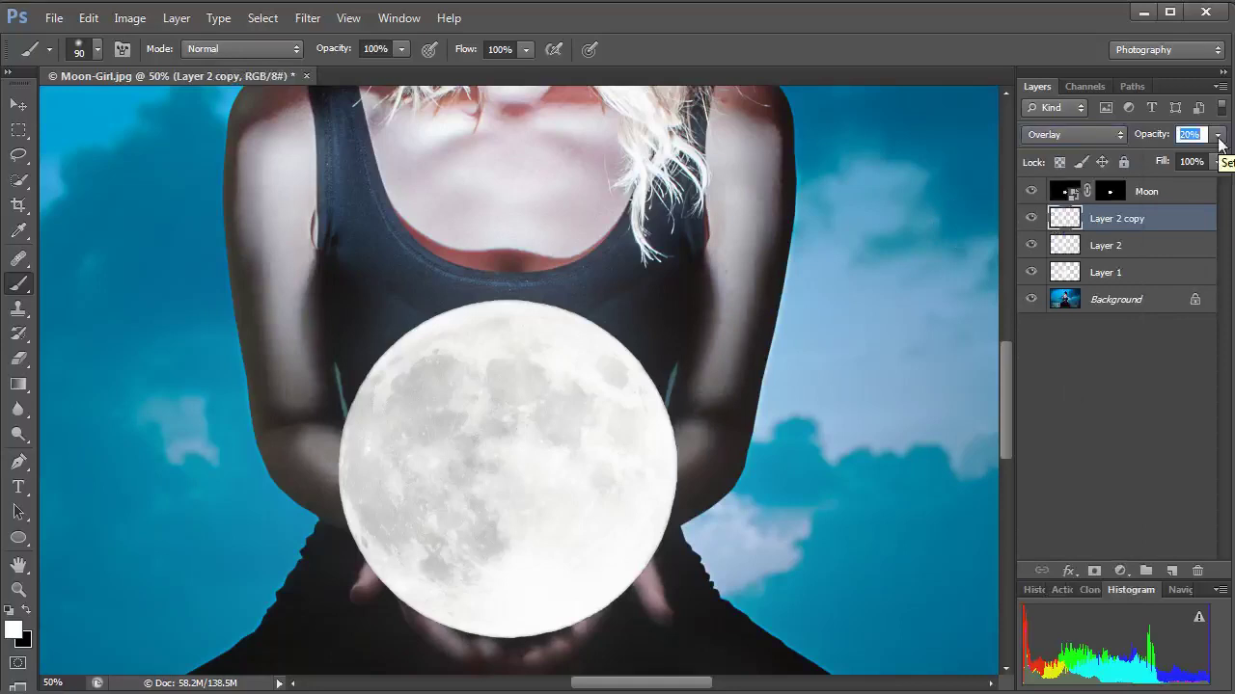
{"action": "left_click", "coordinate": [1216, 134]}
{"action": "left_click_drag", "start_coordinate": [1142, 154], "coordinate": [1159, 155]}
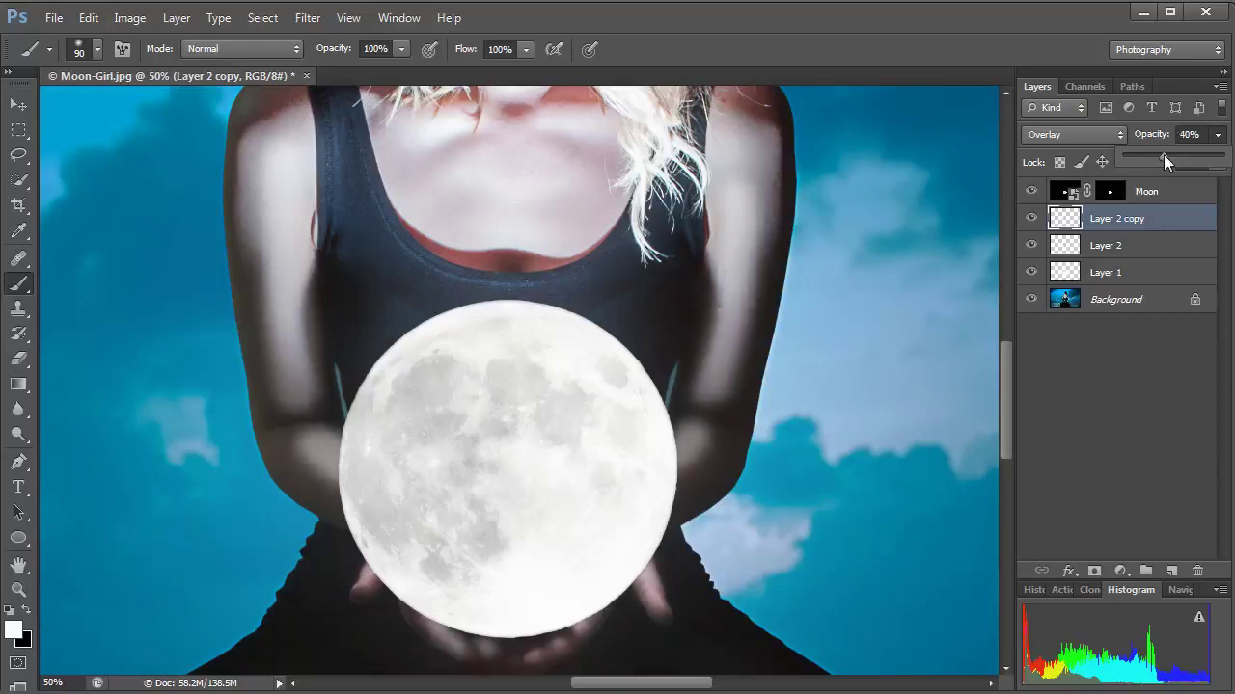
{"action": "left_click", "coordinate": [1114, 363]}
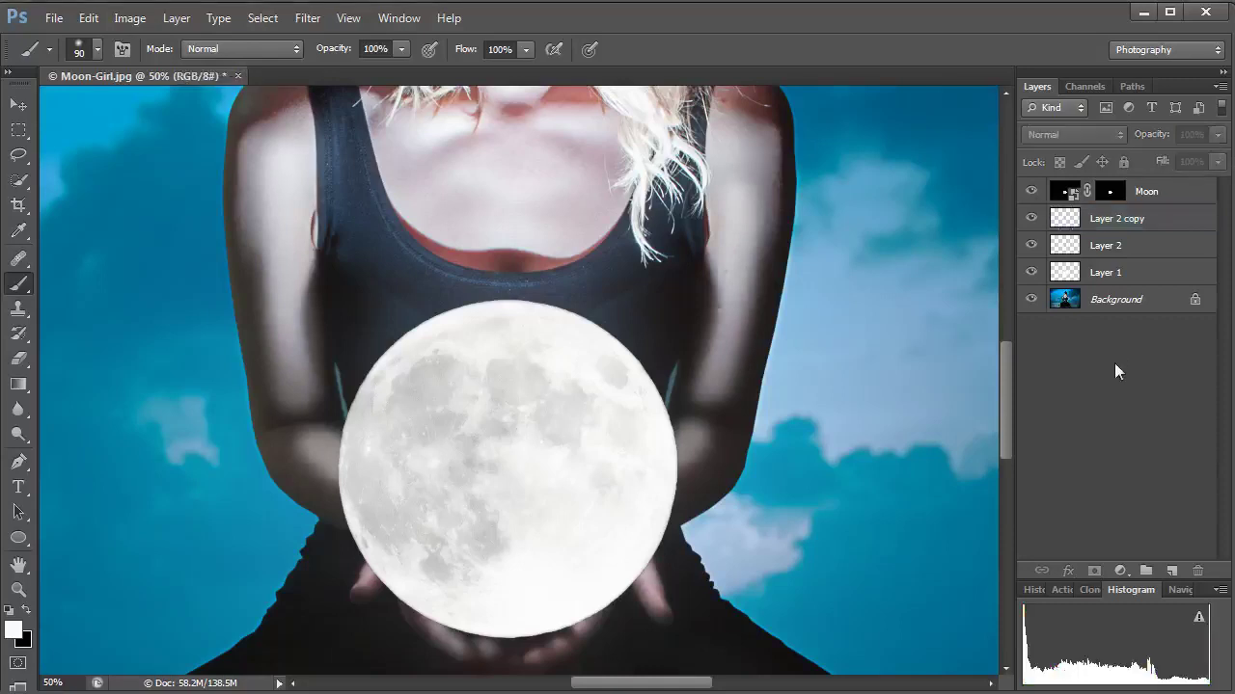
Fit the Moon-Girl image on screen and toggle Layer 2 copy's Overlay glow, leaving it visible.
{"action": "key", "text": "ctrl+0"}
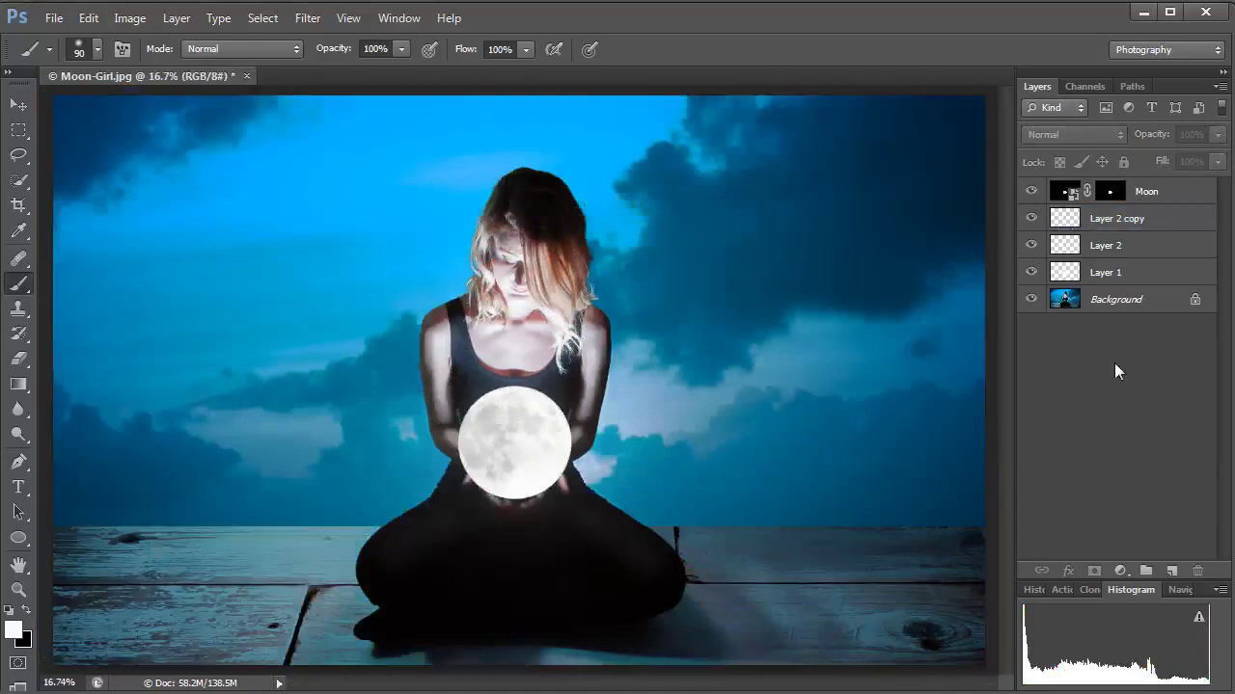
{"action": "left_click", "coordinate": [1030, 219]}
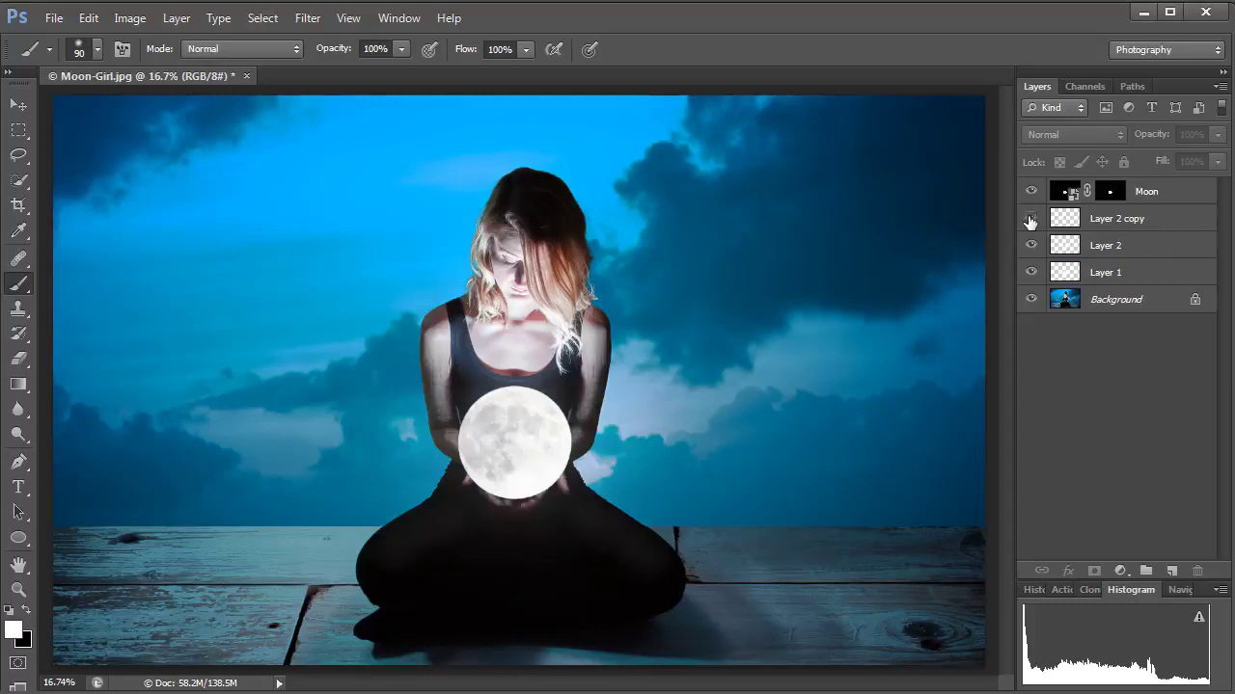
{"action": "left_click", "coordinate": [1030, 219]}
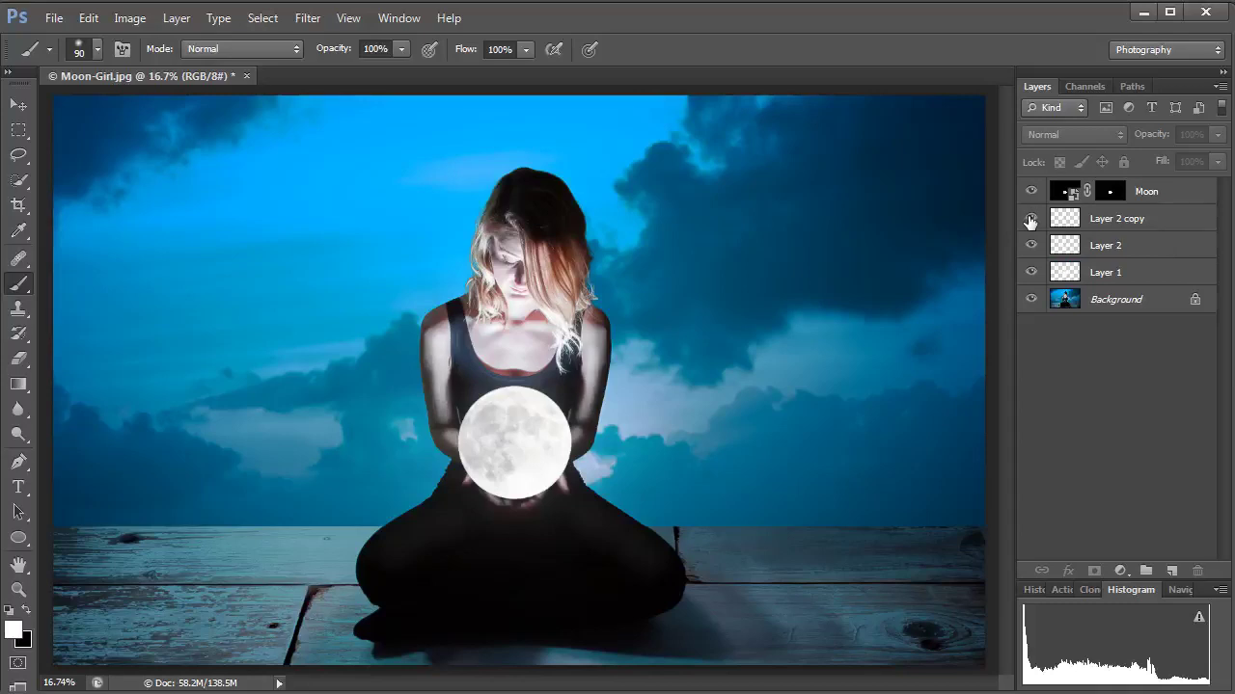
{"action": "left_click", "coordinate": [1030, 219]}
{"action": "left_click", "coordinate": [1030, 219]}
{"action": "left_click", "coordinate": [1030, 219]}
{"action": "left_click", "coordinate": [1030, 219]}
{"action": "left_click", "coordinate": [1030, 219]}
{"action": "left_click", "coordinate": [1030, 219]}
{"action": "left_click", "coordinate": [53, 17]}
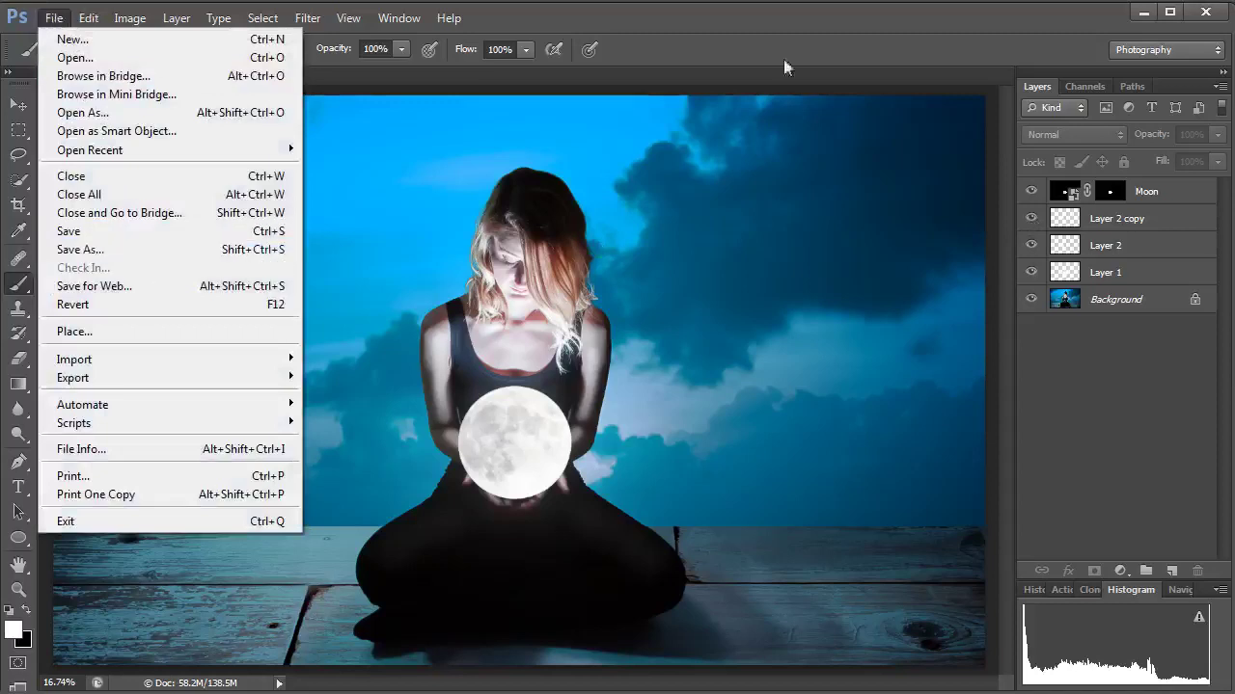
{"action": "left_click", "coordinate": [757, 39]}
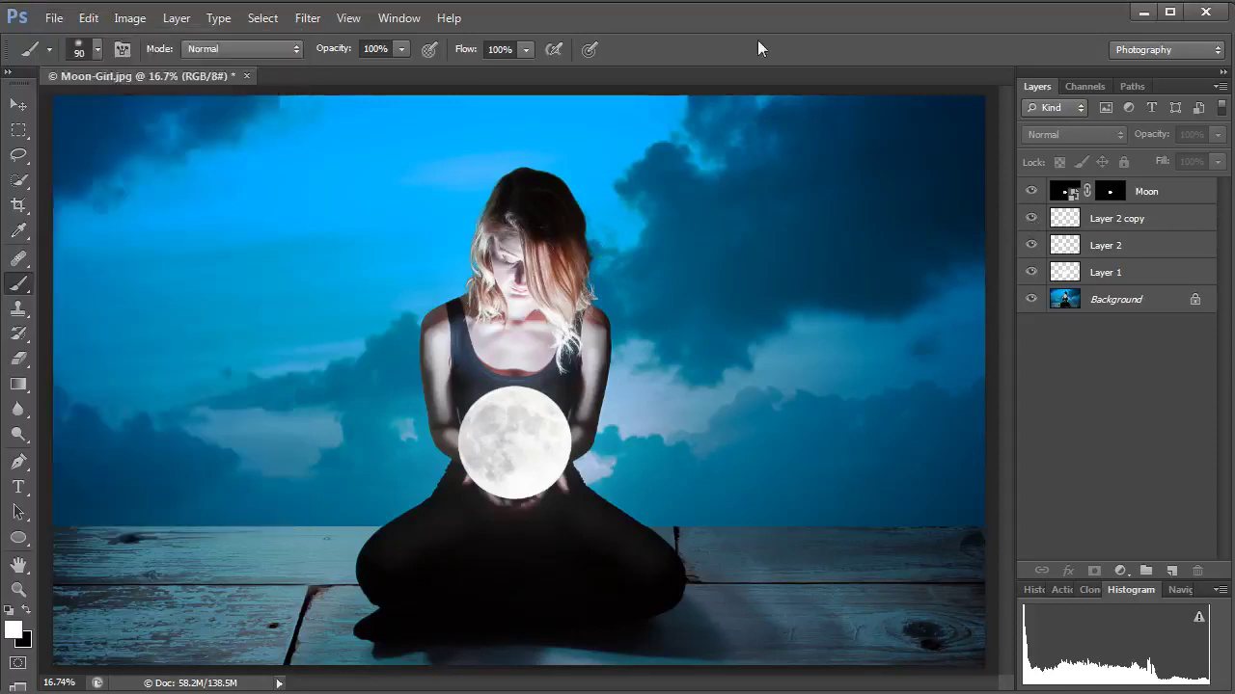